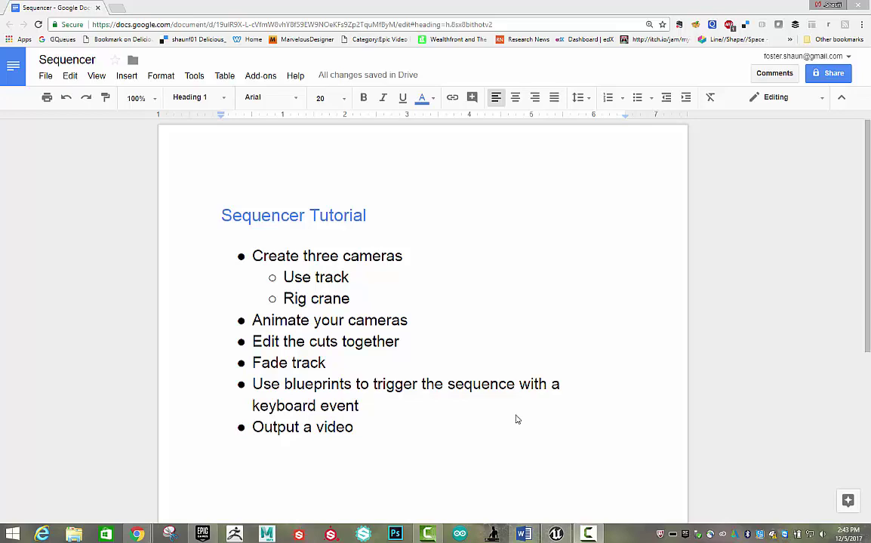
Switch to Unreal Editor and create a level sequence named NewLevelSequence02 in the Sequence folder
key(alt+Tab)
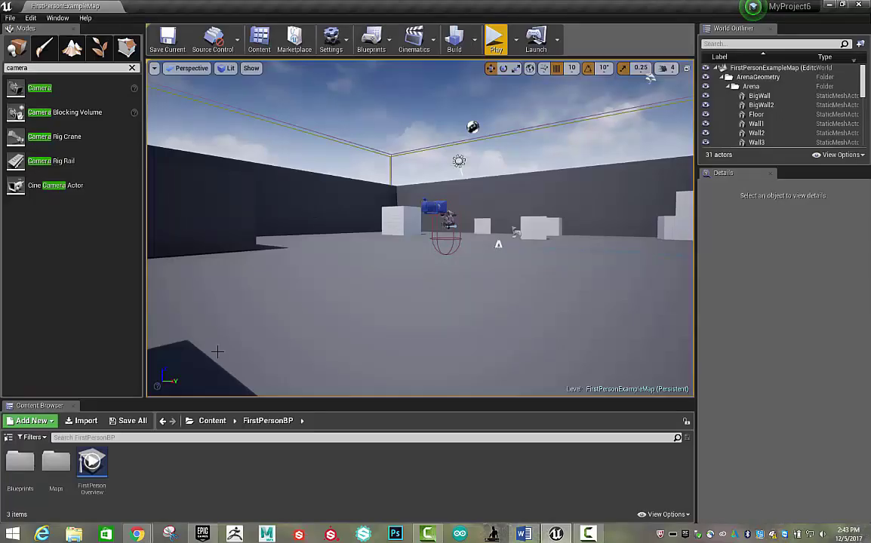
click(414, 42)
click(451, 70)
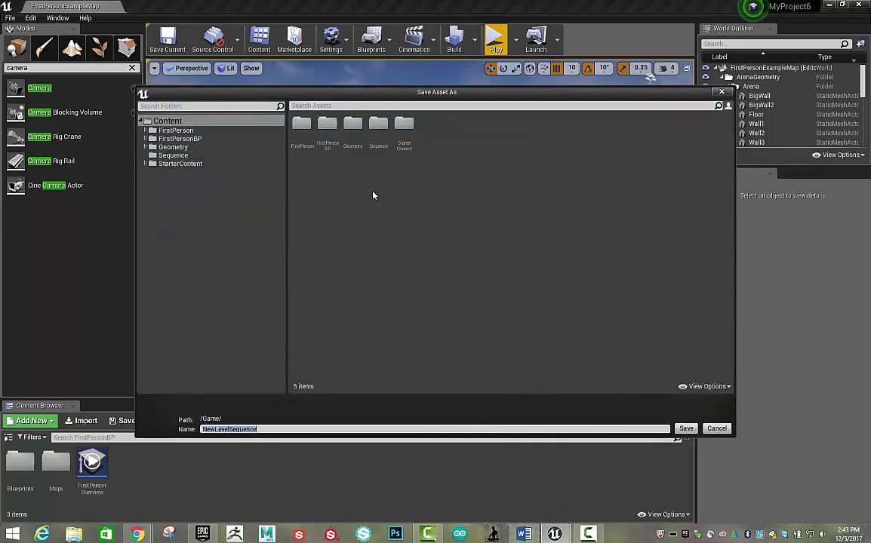
double_click(379, 125)
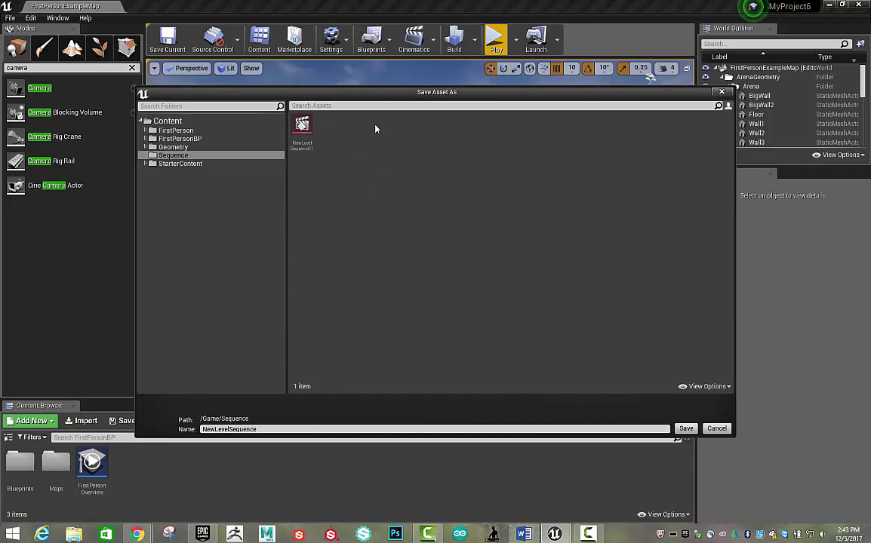
click(302, 127)
click(274, 430)
click(278, 430)
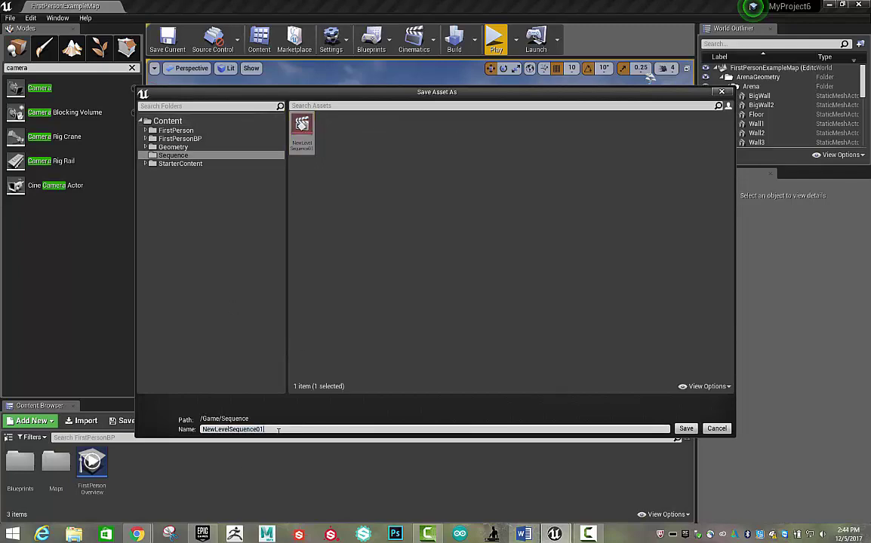
click(683, 429)
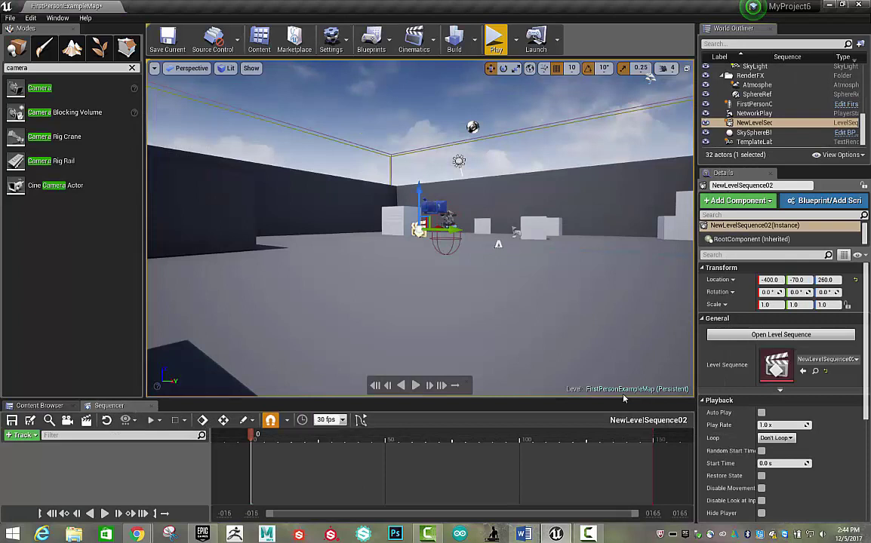
Raise the level sequence actor above the arena floor to a Z location of 470
right_drag(432, 252, 468, 248)
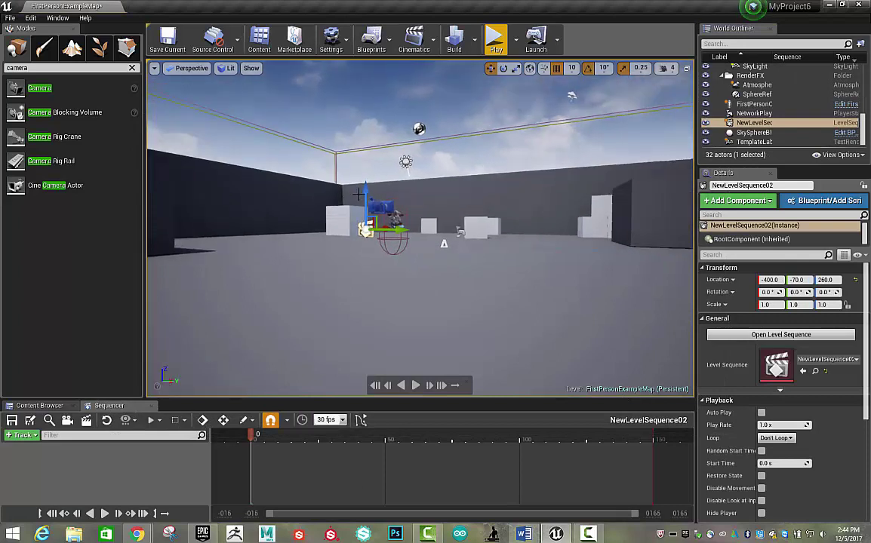
drag(364, 195, 364, 123)
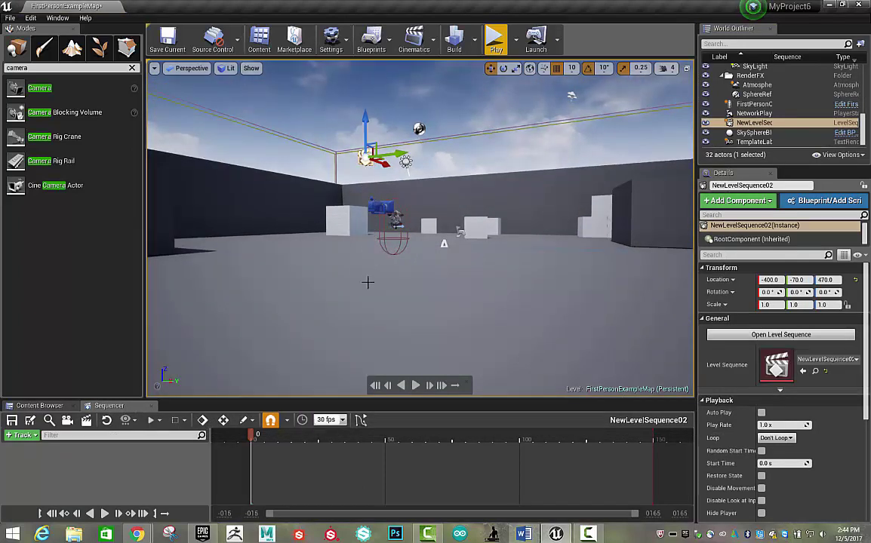
Undock Sequencer, dock it back beside the Content Browser, and enlarge its area upward
click(119, 406)
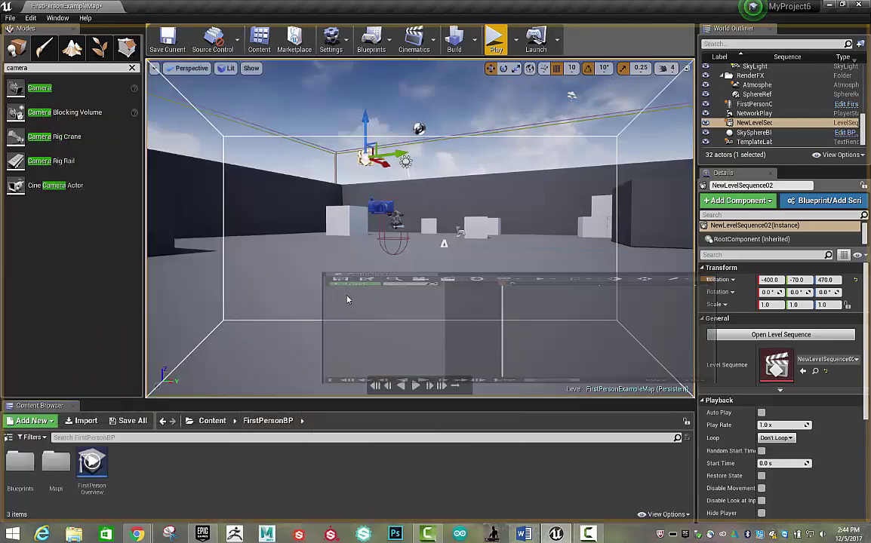
drag(138, 418, 96, 406)
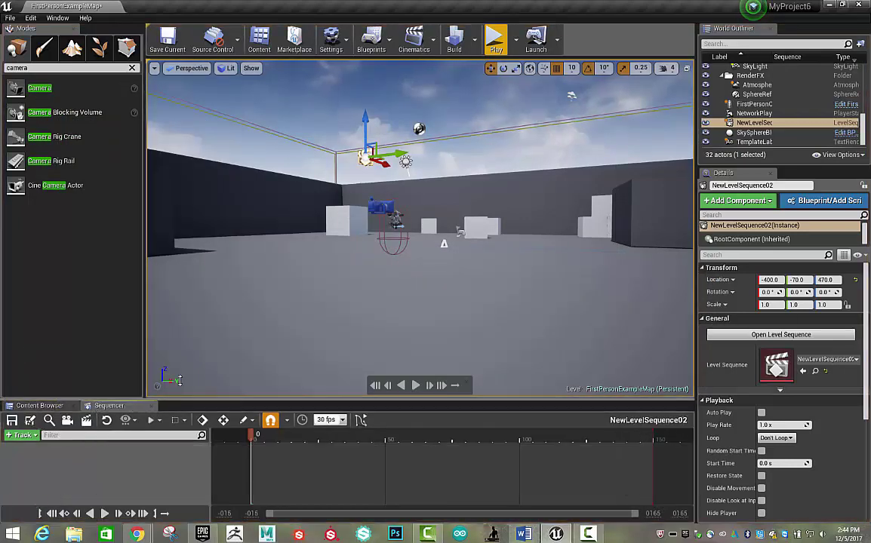
drag(168, 399, 191, 330)
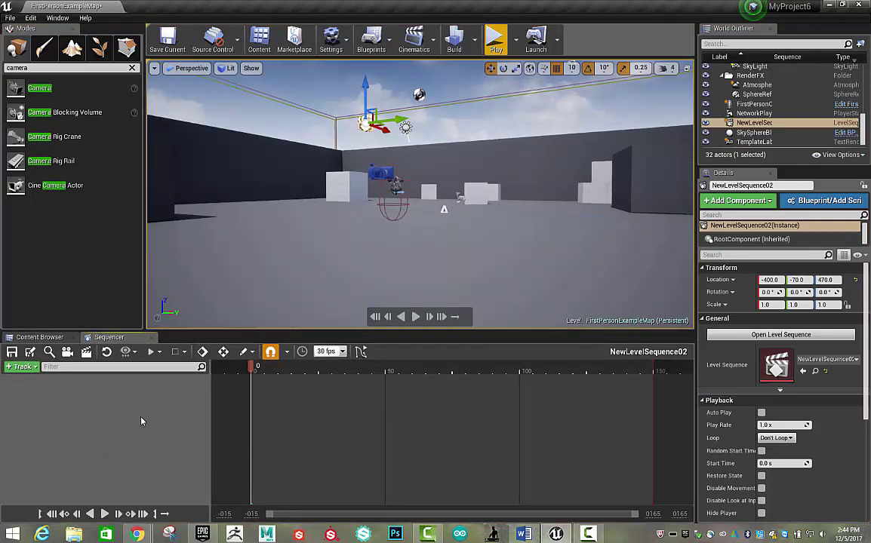
Filter the placeable classes by "camera" and create a new cine camera in the sequence as the current camera cut
click(132, 68)
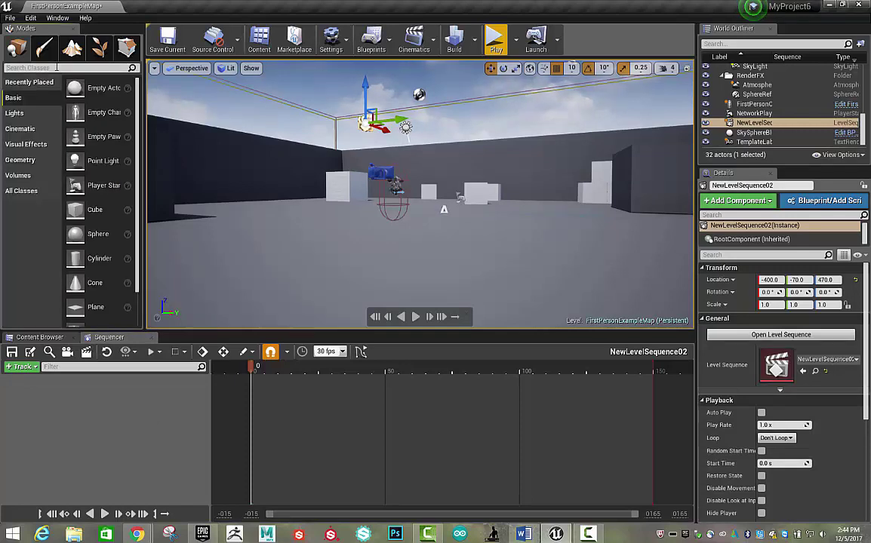
text(camera)
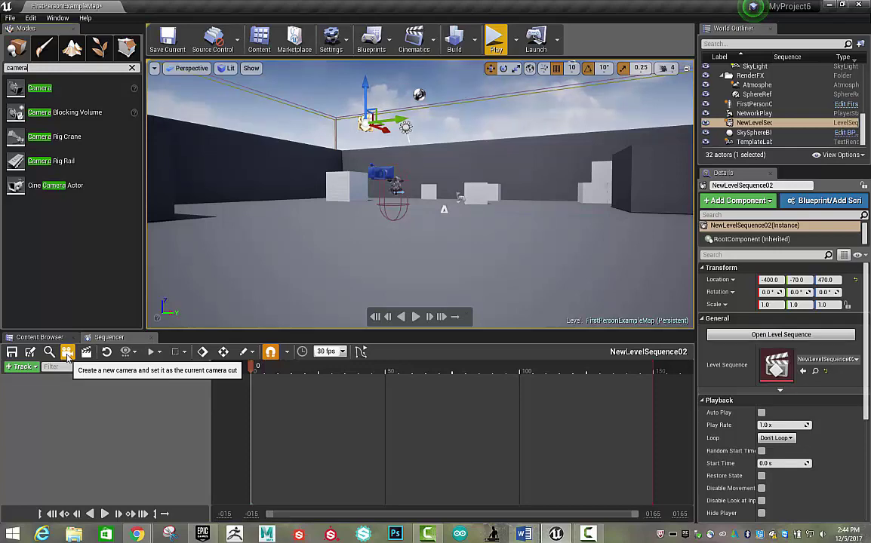
click(67, 352)
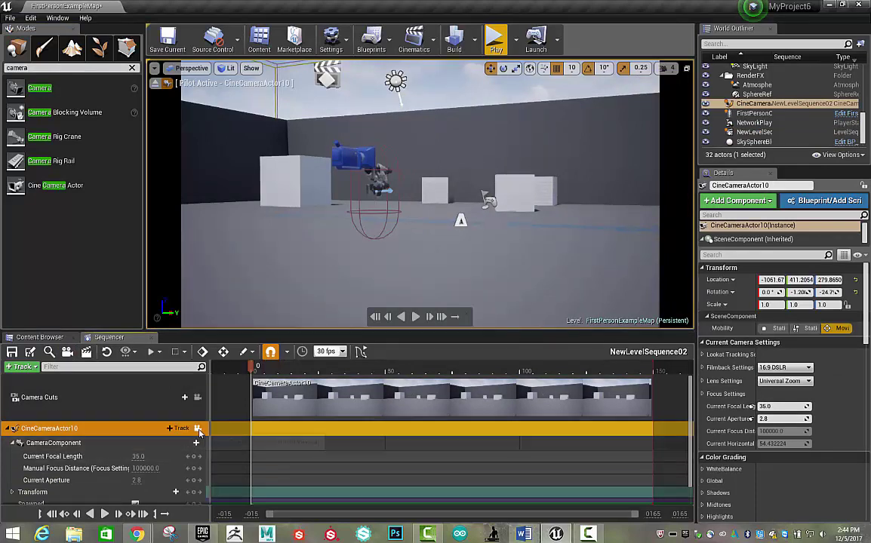
Pilot the new cine camera and frame a high, wide arena shot from a location of about (-1682, -292, 560)
click(198, 398)
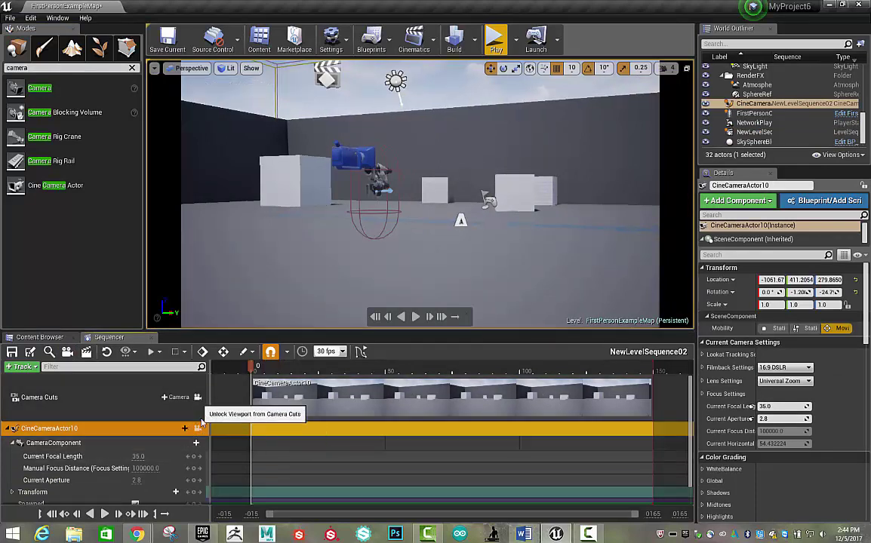
click(200, 431)
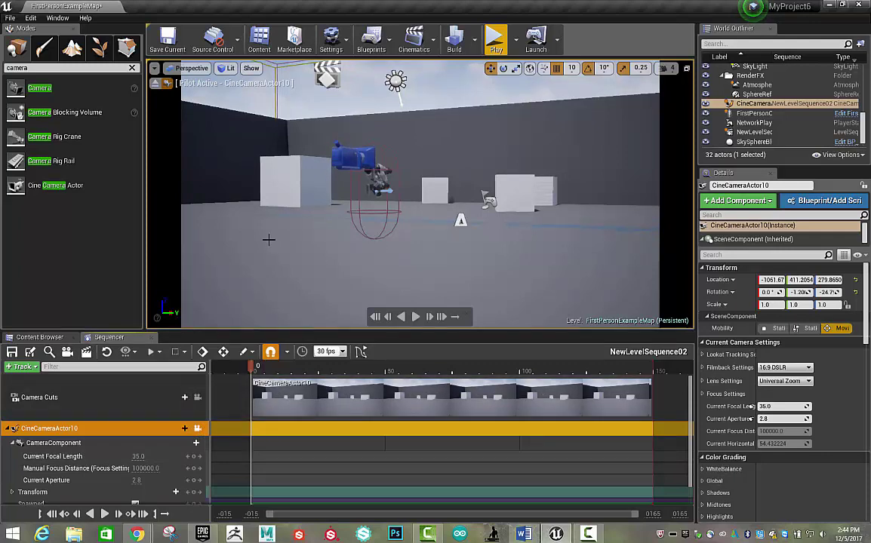
right_drag(410, 228, 475, 238)
middle_drag(409, 228, 332, 151)
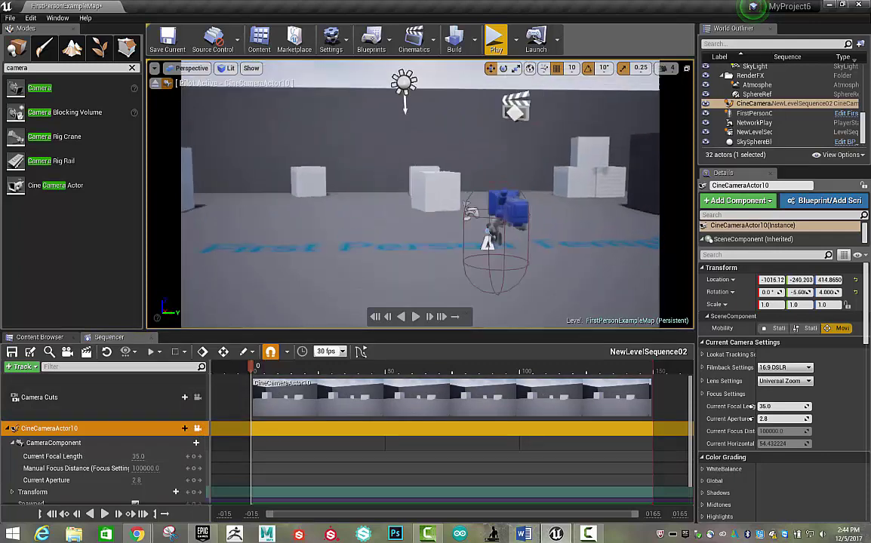
right_drag(410, 228, 408, 233)
scroll(414, 238, down, 2)
scroll(413, 253, down, 6)
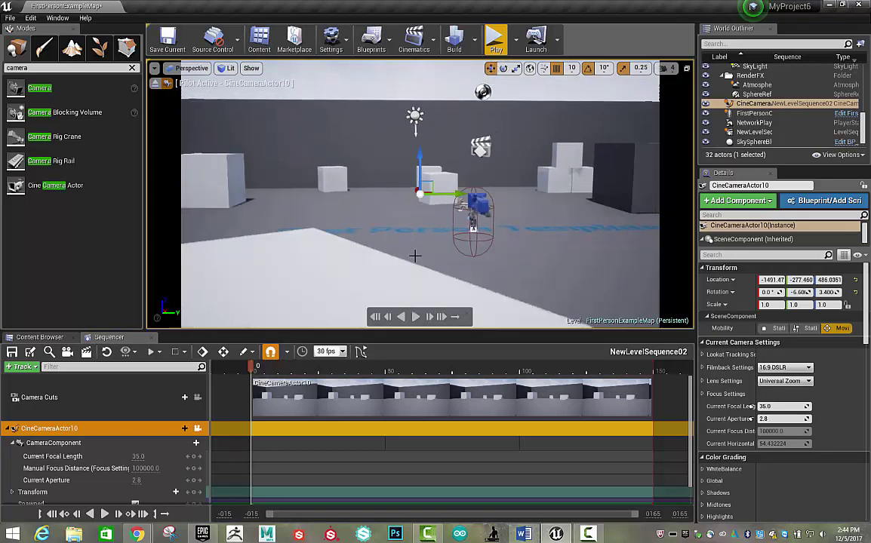
right_drag(416, 259, 417, 270)
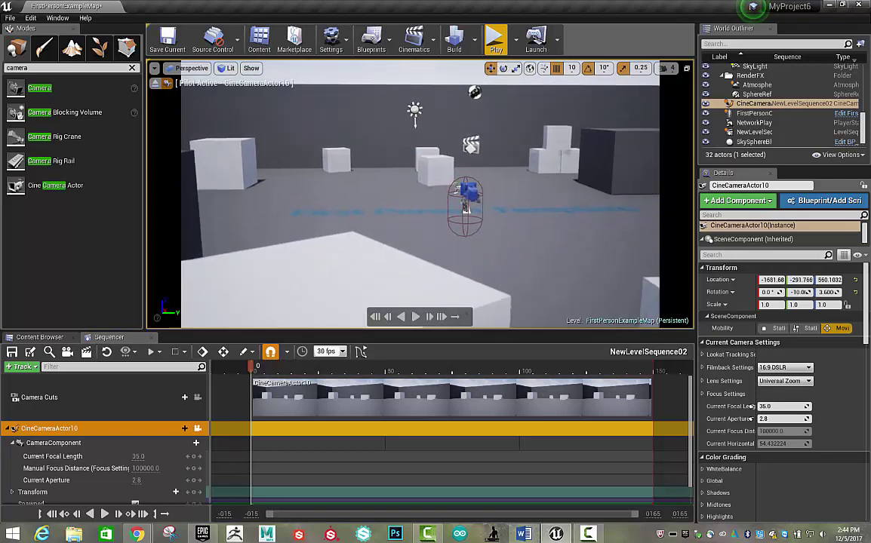
Expand the cine camera's Transform track and key Location, Rotation and Scale at frame 0
click(12, 492)
scroll(30, 476, down, 2)
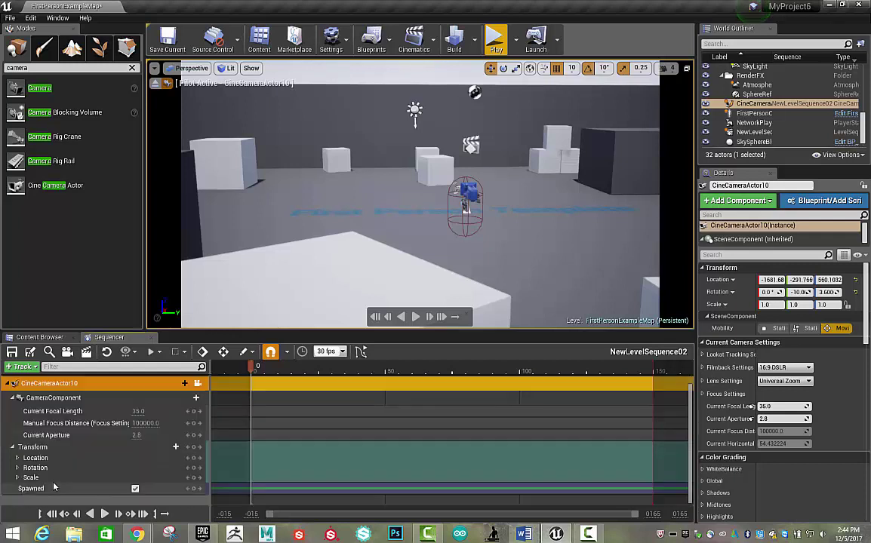
click(38, 447)
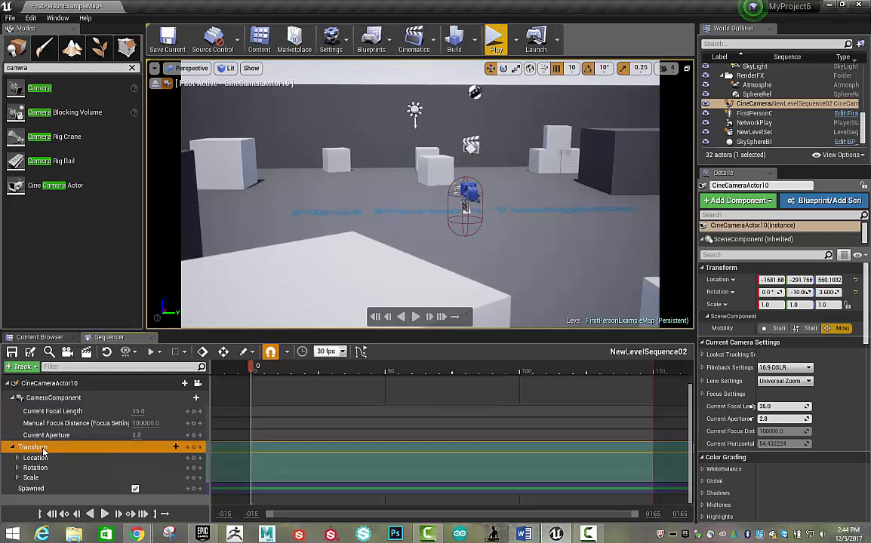
shift+click(35, 479)
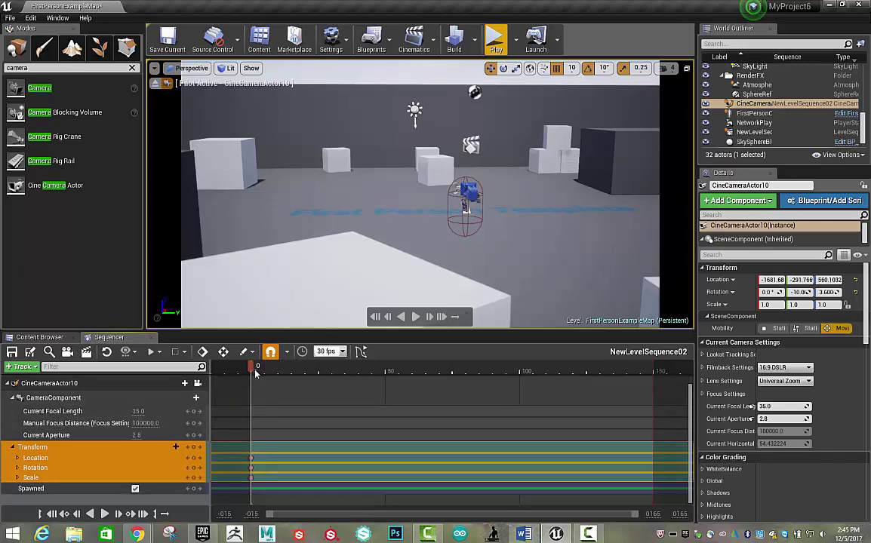
At frame 50, move the cine camera to about (-935, 235, 487), angle it toward the character, and key its transform
drag(261, 370, 385, 370)
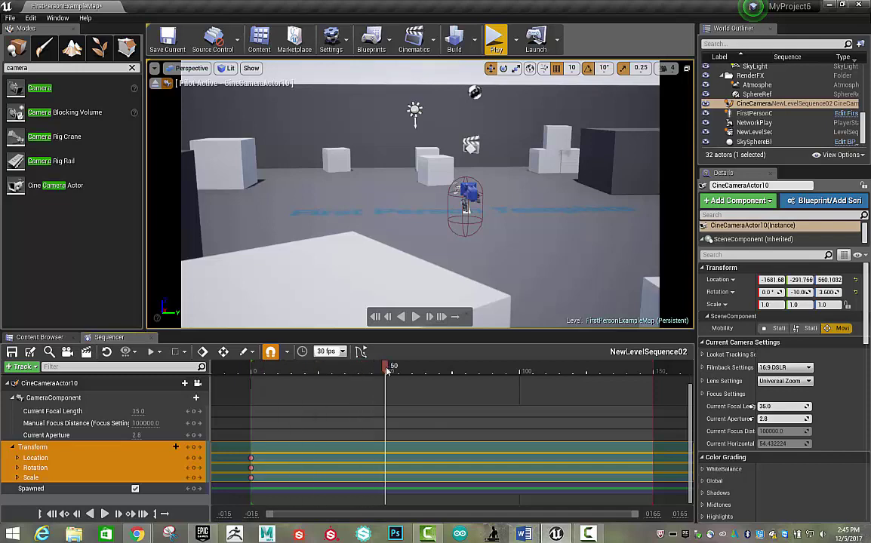
scroll(493, 228, up, 8)
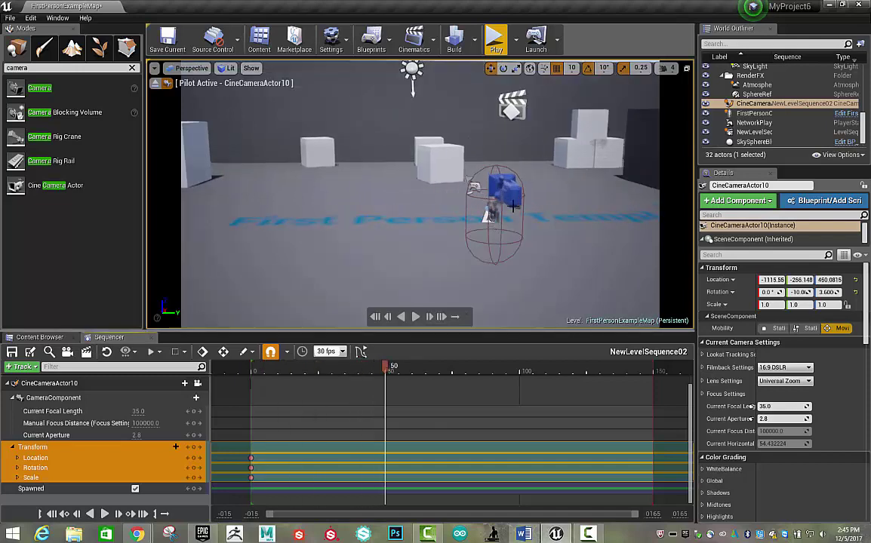
right_drag(493, 227, 441, 226)
middle_drag(441, 226, 495, 213)
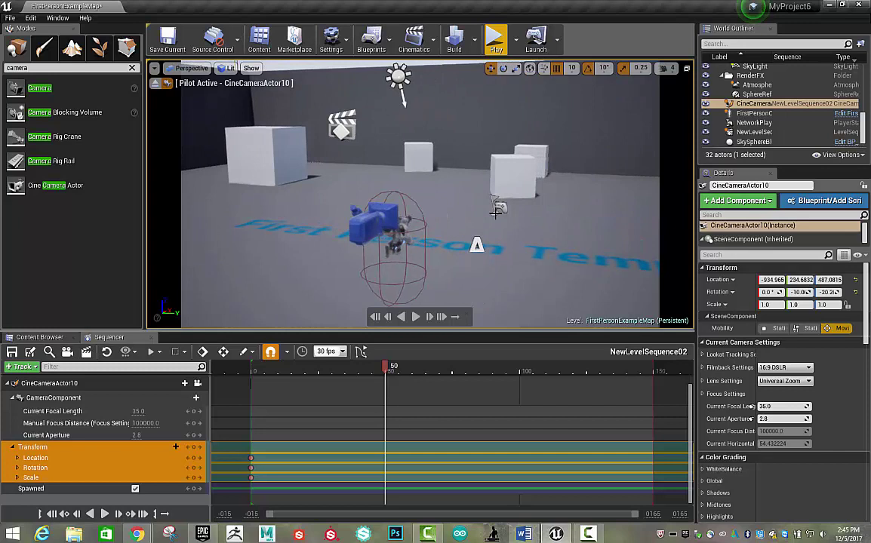
right_drag(494, 214, 451, 225)
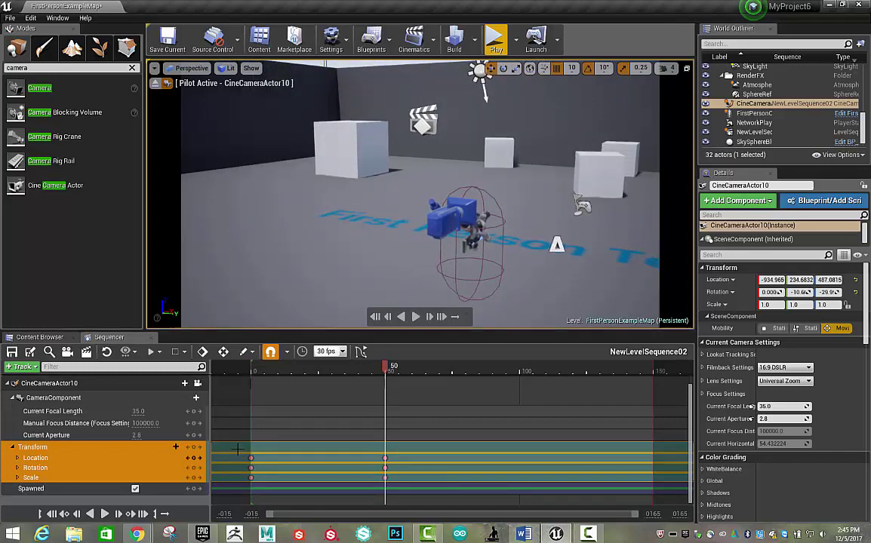
View the scene through the camera cuts and trim the first camera cut to end at frame 49
scroll(90, 391, up, 3)
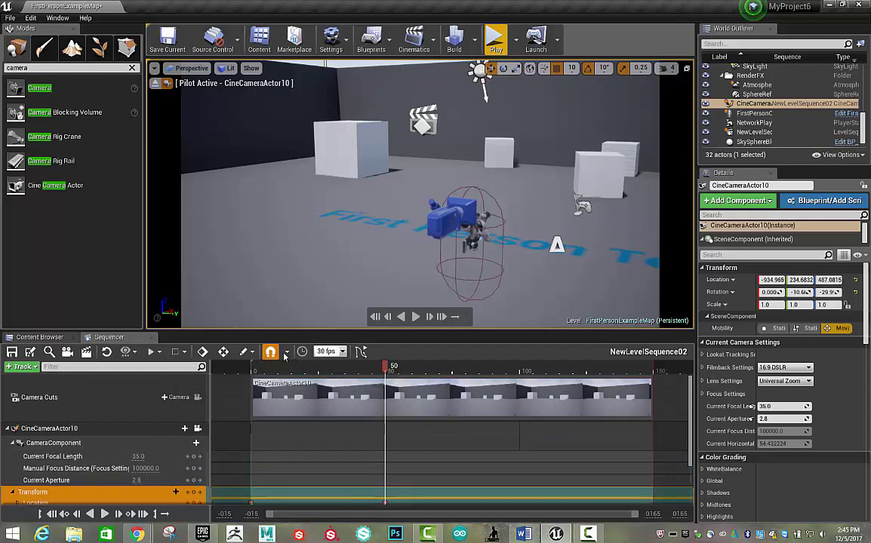
click(196, 399)
mouse_move(385, 370)
mouse_down()
mouse_move(272, 370)
mouse_move(383, 372)
mouse_up()
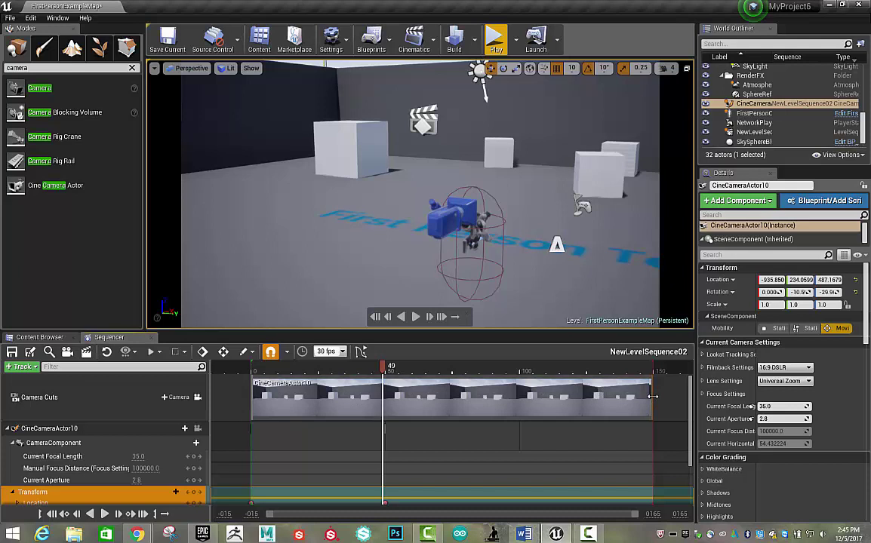
drag(652, 396, 382, 397)
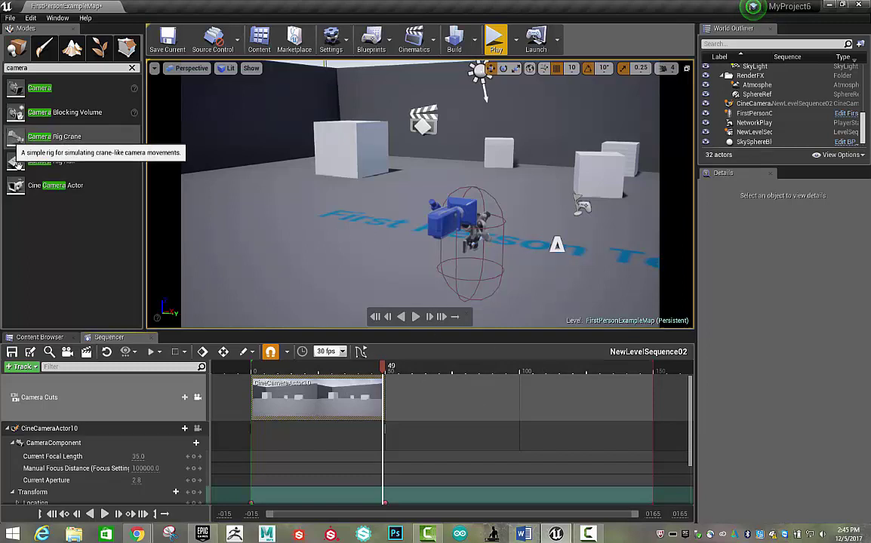
Place a Camera Rig Crane at about (-180, -490, 170) and a Camera Rig Rail at about (-150, 180, 170)
drag(38, 137, 256, 260)
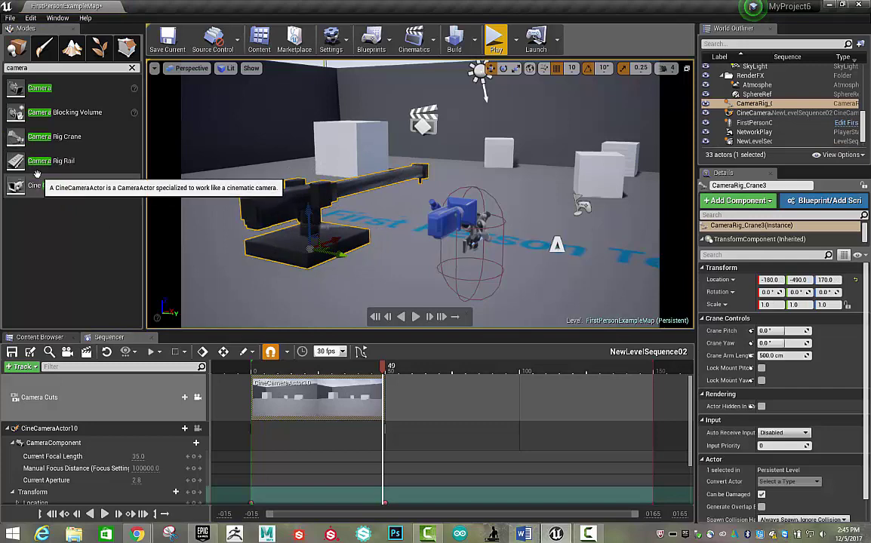
drag(37, 161, 579, 286)
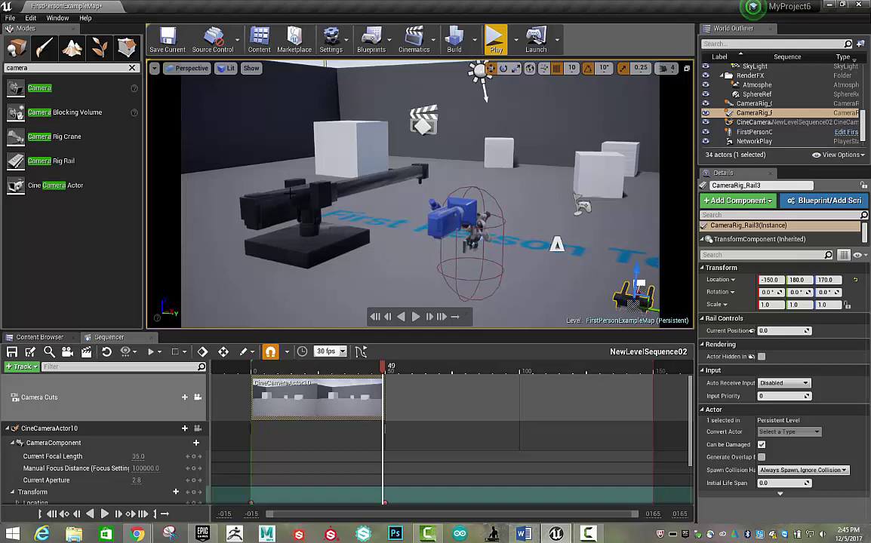
click(348, 216)
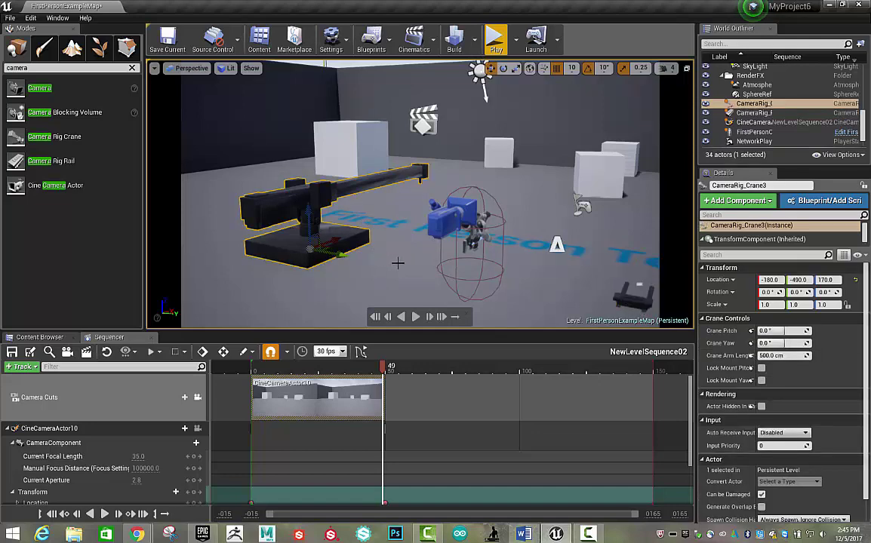
Leave the camera-cuts view and lengthen the Camera Rig Rail by moving its far end point along the X axis, past the floor lettering
click(198, 398)
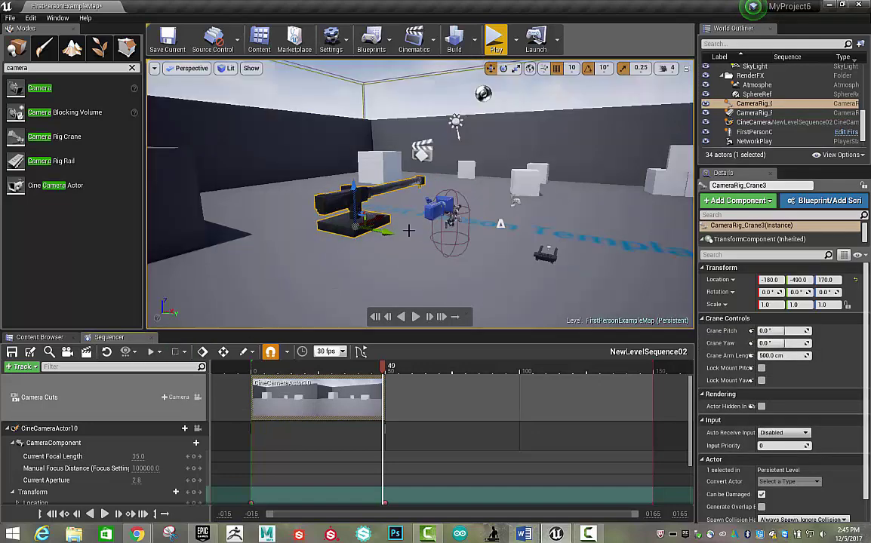
right_drag(415, 241, 404, 248)
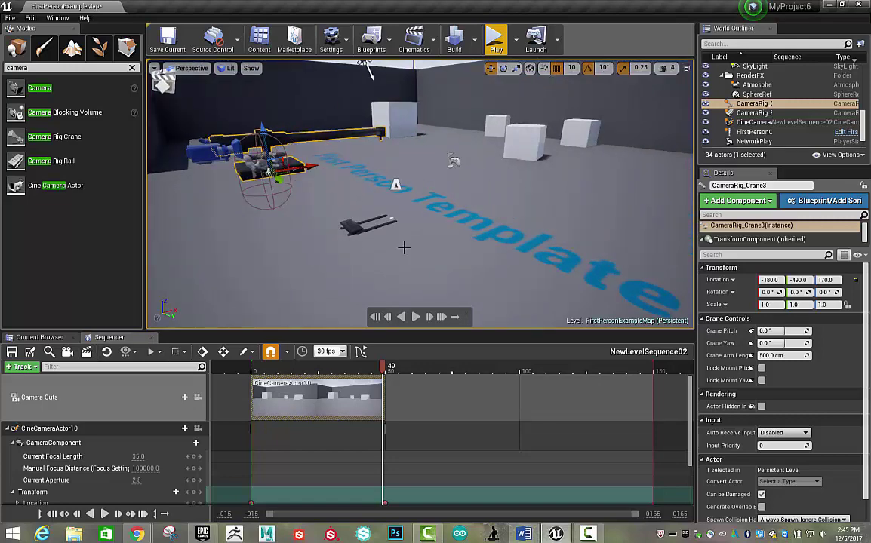
click(348, 230)
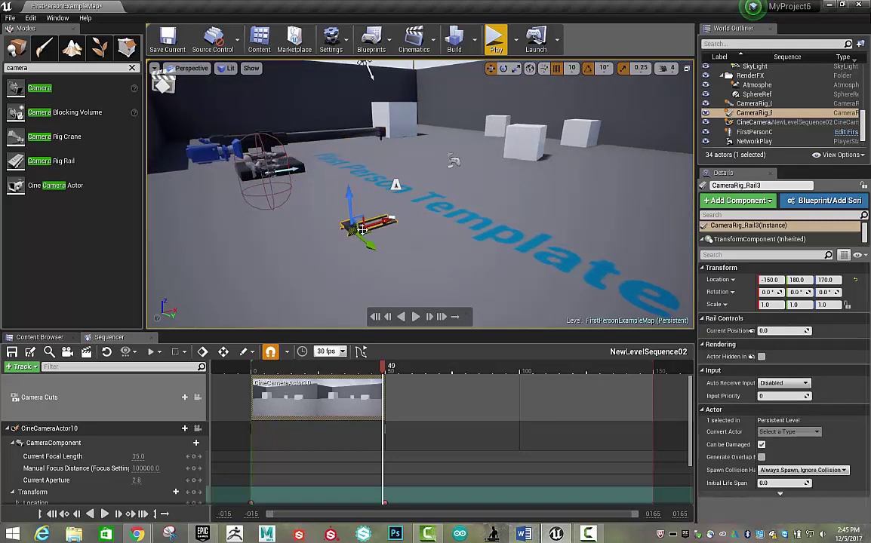
scroll(365, 231, up, 2)
click(381, 228)
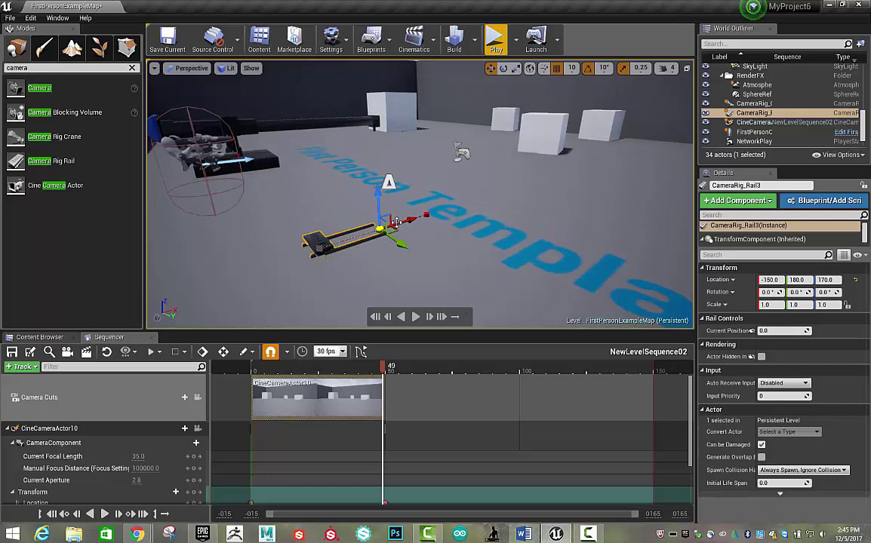
drag(416, 220, 560, 189)
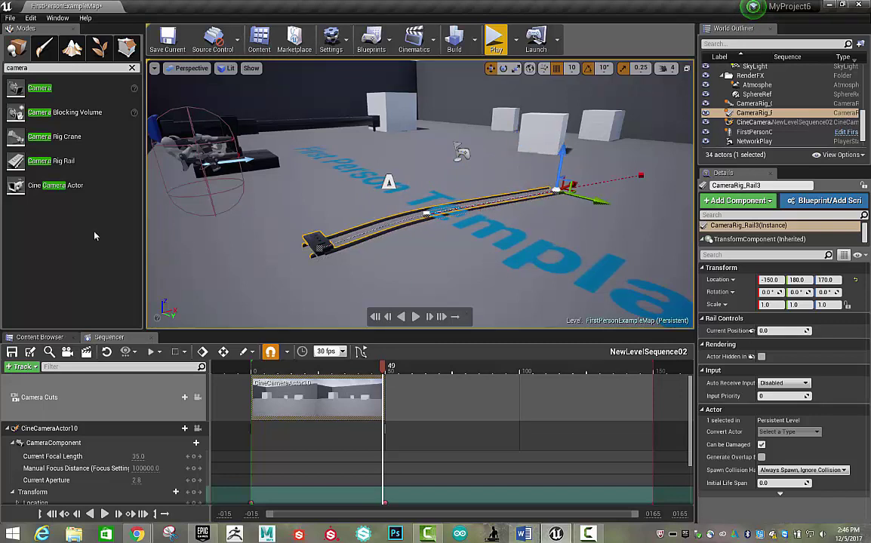
Place one Cine Camera Actor near the crane arm's tip at (330, -480, 170) and another above the rail at (-60, 190, 210)
drag(45, 185, 380, 148)
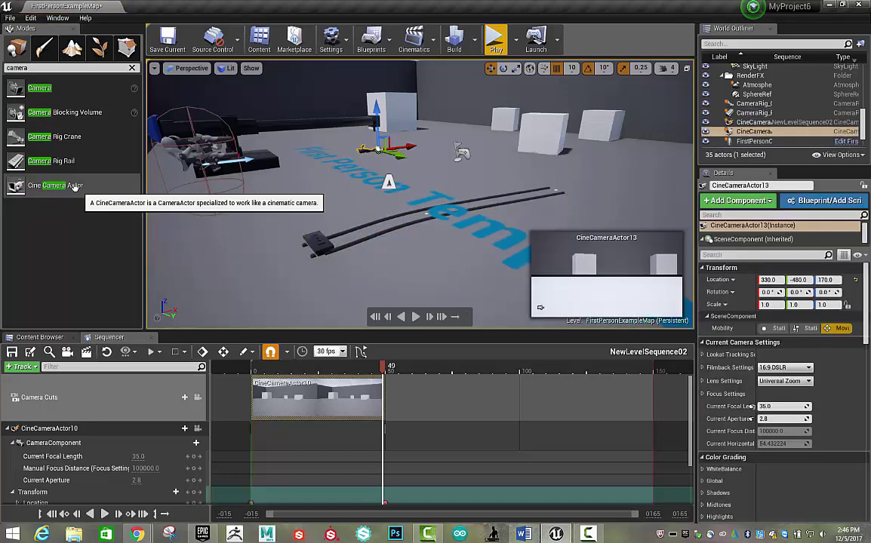
mouse_move(371, 245)
mouse_down()
mouse_move(350, 233)
mouse_move(378, 233)
mouse_up()
drag(375, 198, 372, 174)
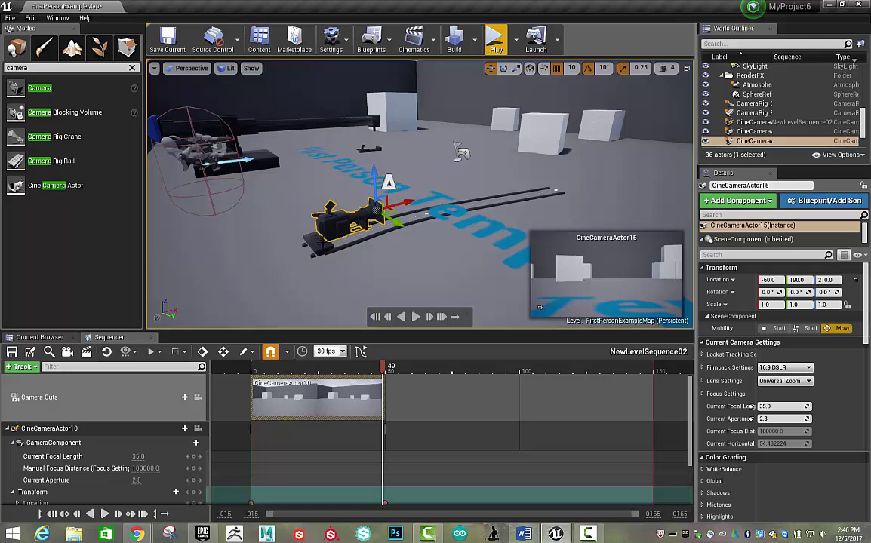
Attach the cine camera above the rail to the Camera Rig Rail and try out the rail's Current Position control
click(325, 252)
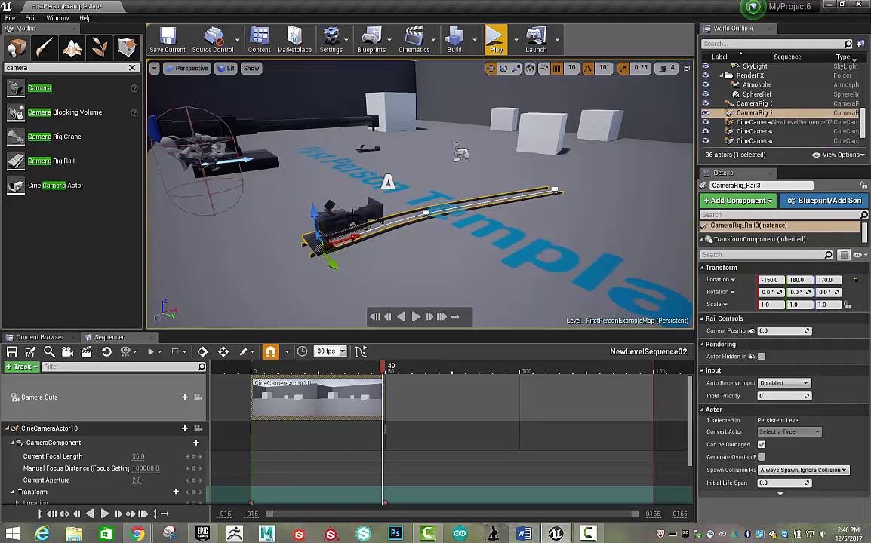
click(353, 216)
drag(747, 141, 747, 112)
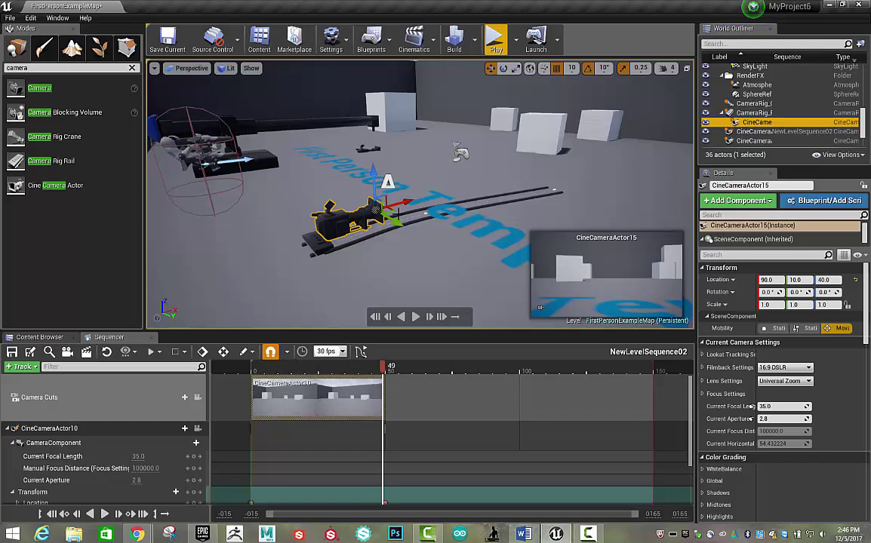
click(451, 214)
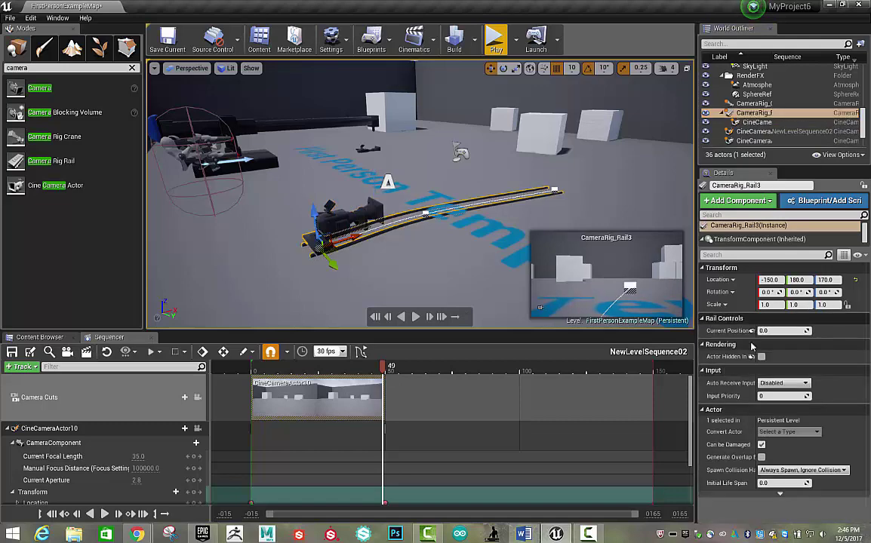
mouse_move(760, 330)
mouse_down()
mouse_move(807, 330)
mouse_move(758, 330)
mouse_up()
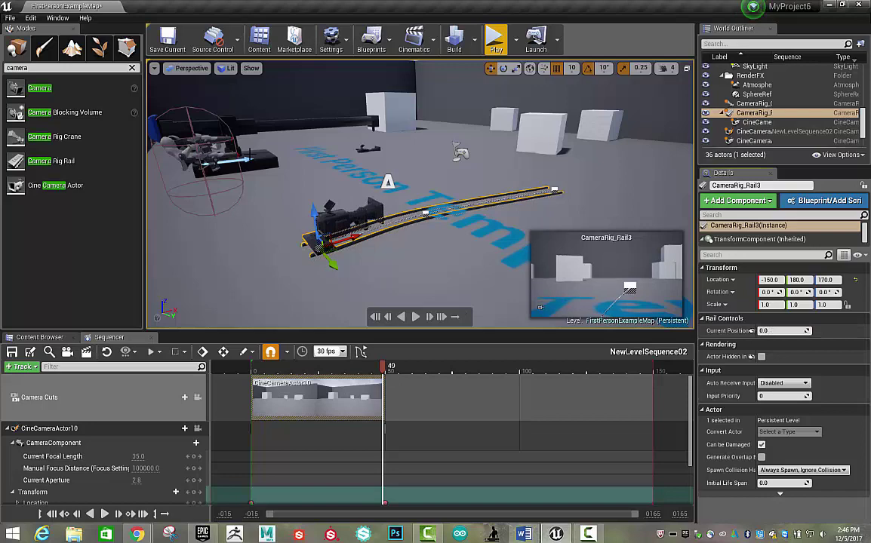
Raise the cine camera near the crane tip to Z 220 and attach it to the Camera Rig Crane
click(361, 147)
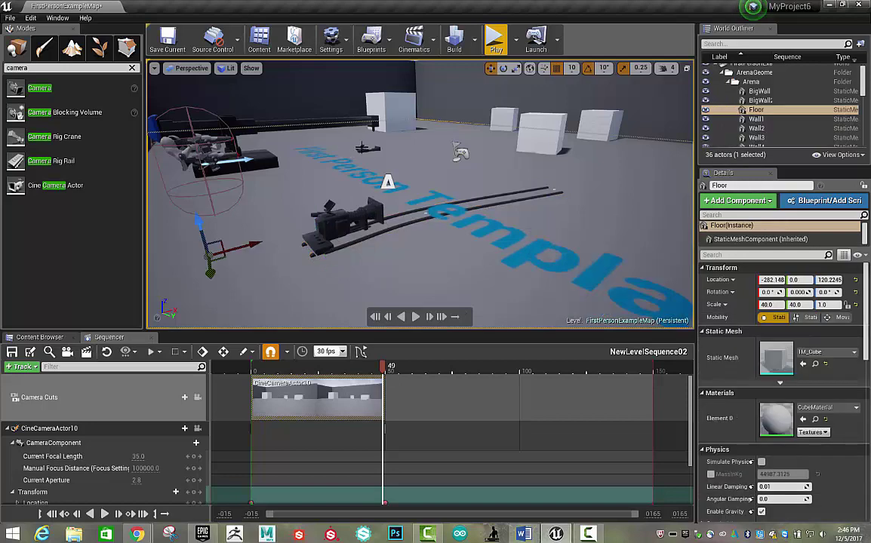
click(332, 210)
key(f)
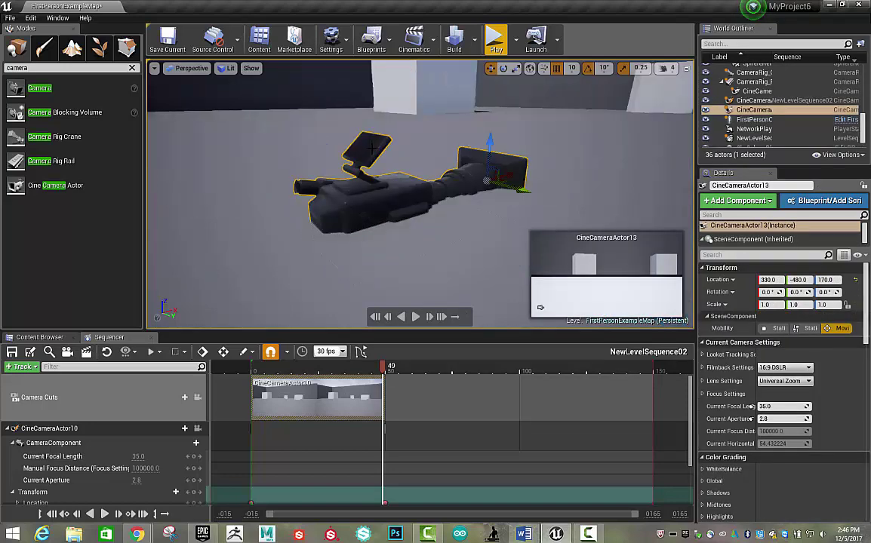
scroll(385, 147, down, 5)
drag(452, 149, 468, 110)
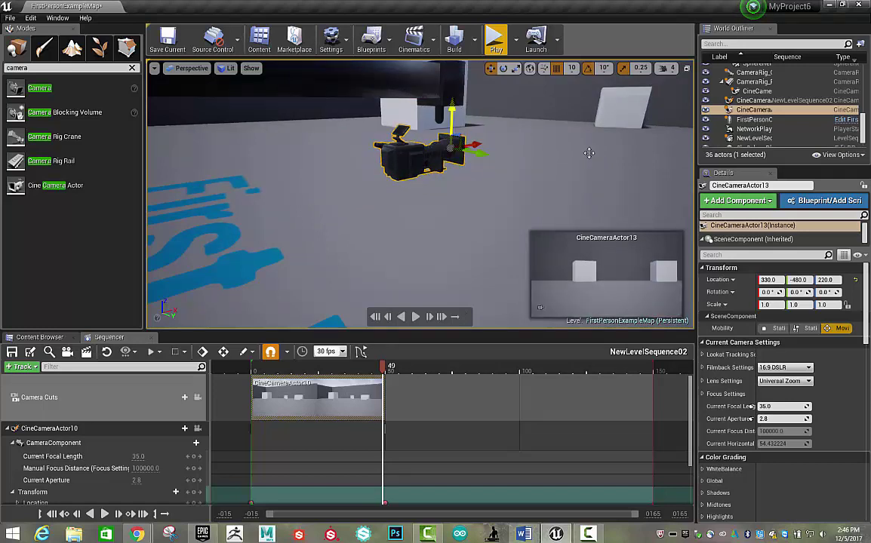
drag(757, 113, 762, 92)
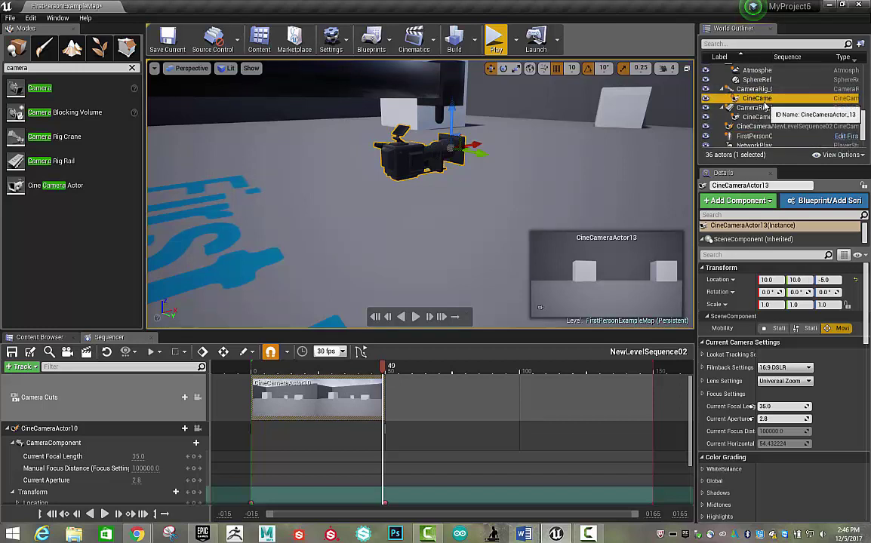
scroll(501, 139, down, 6)
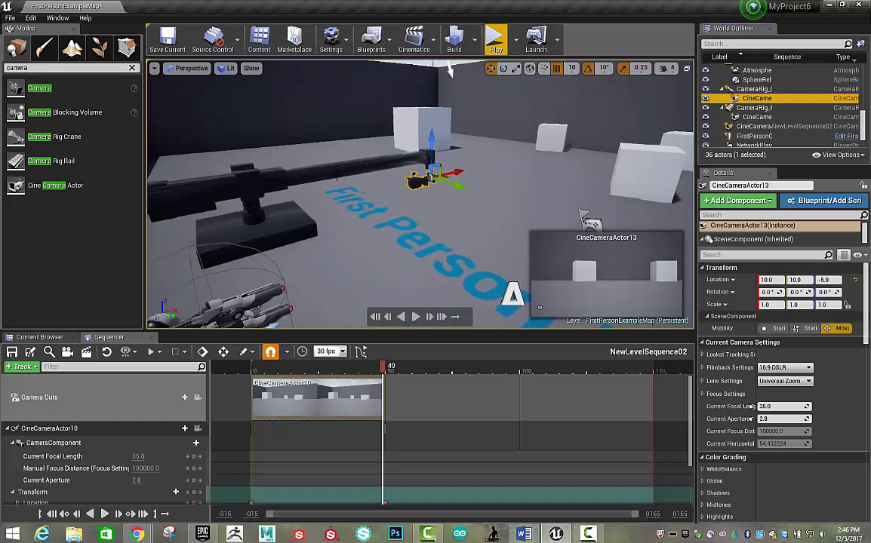
Try tilting the crane arm with Crane Pitch and undo the change
click(342, 172)
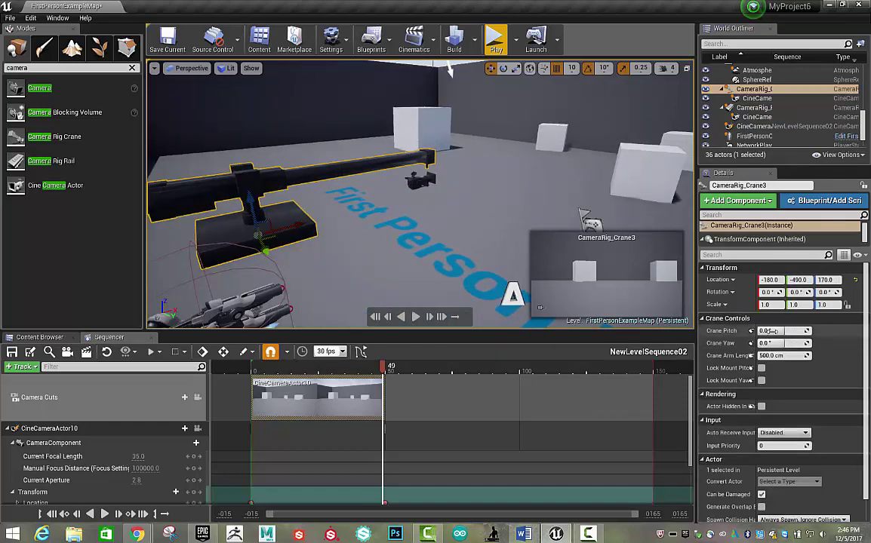
drag(775, 330, 775, 331)
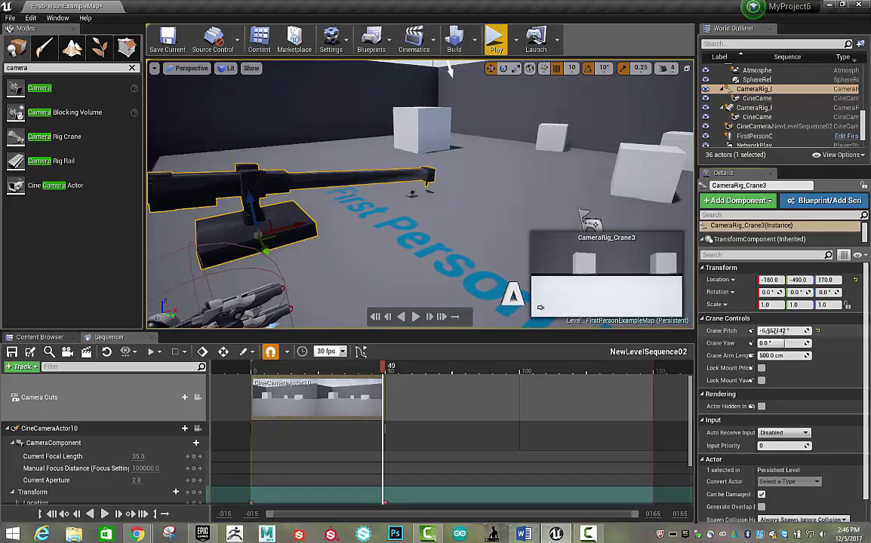
key(ctrl+z)
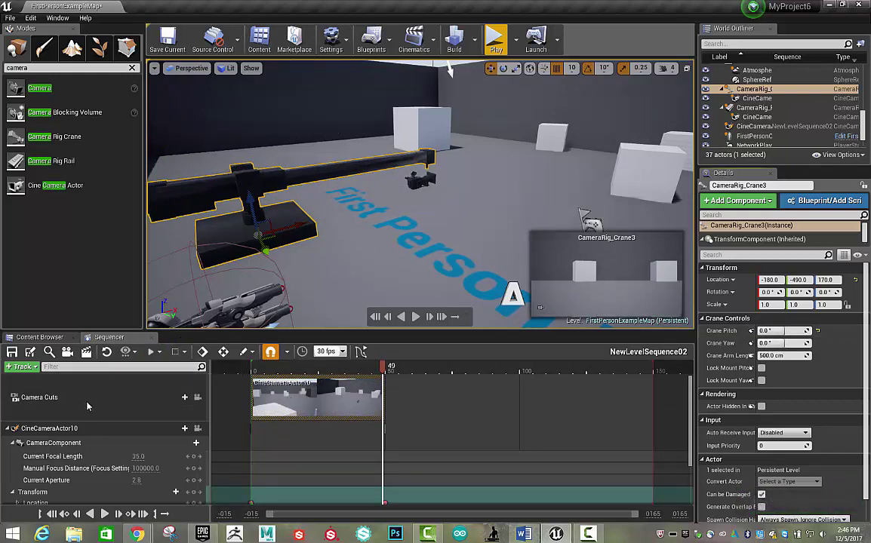
Add the existing actors CameraRig_Crane3 and CameraRig_Rail3 to the level sequence as tracks
scroll(91, 401, down, 2)
scroll(99, 397, up, 2)
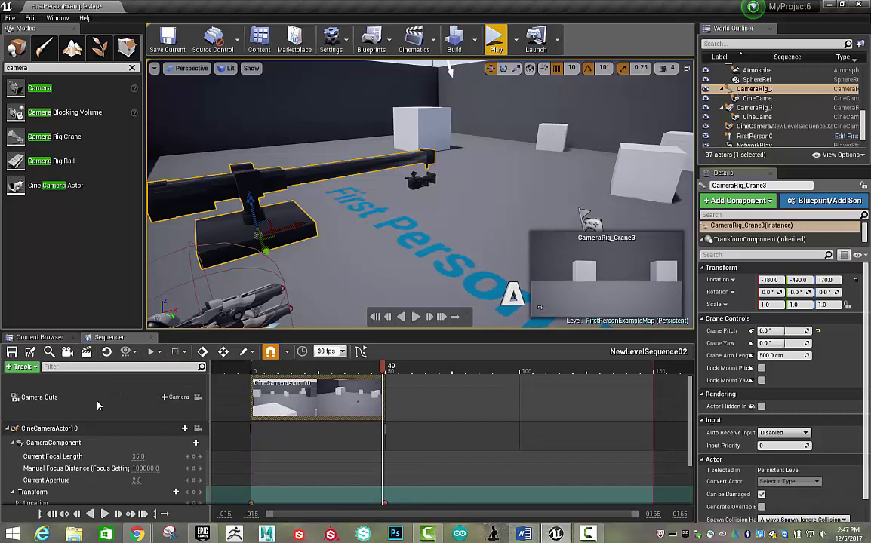
click(23, 367)
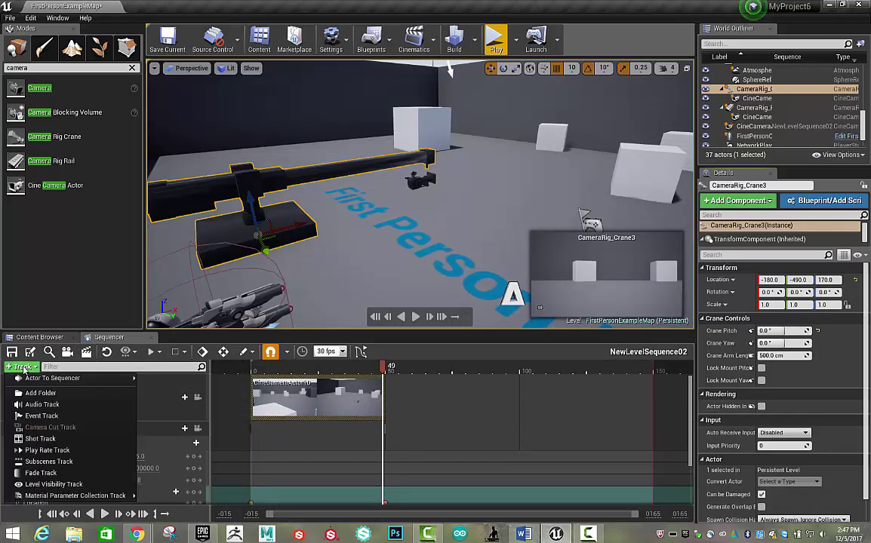
mouse_move(40, 379)
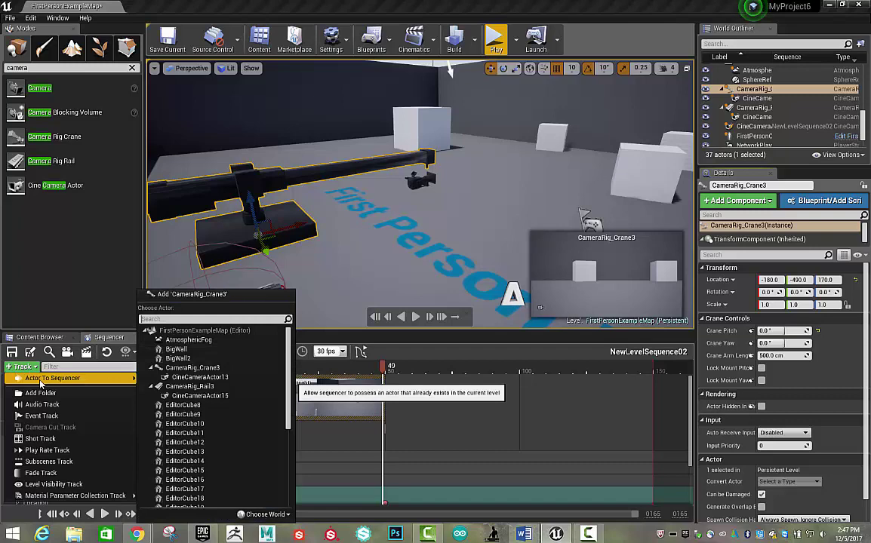
click(191, 370)
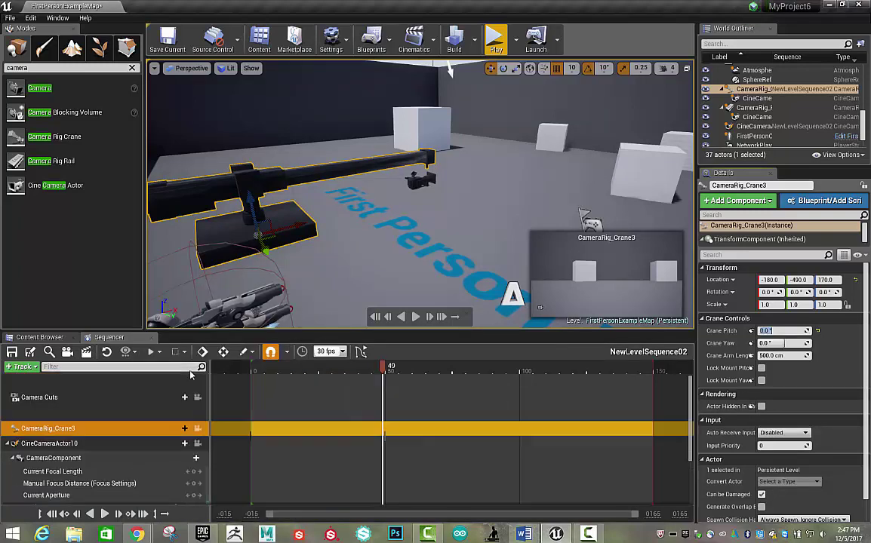
click(18, 367)
mouse_move(45, 378)
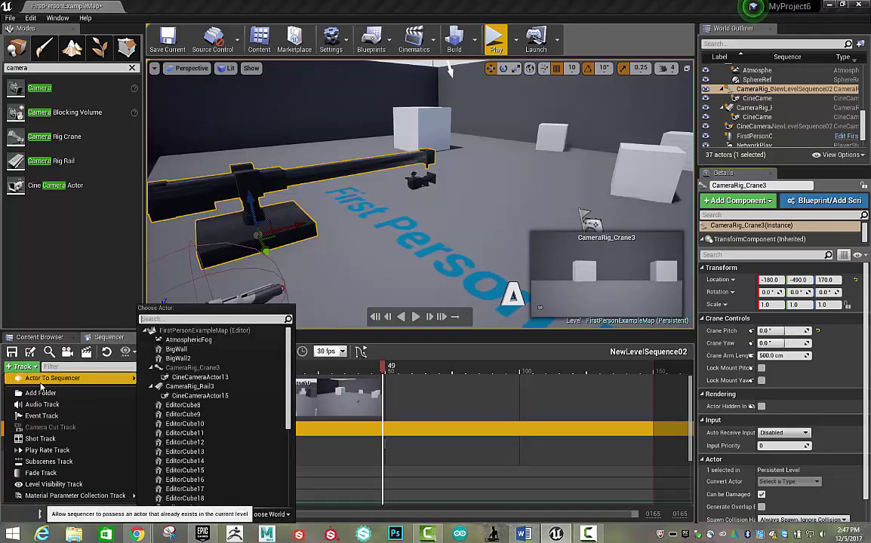
click(200, 387)
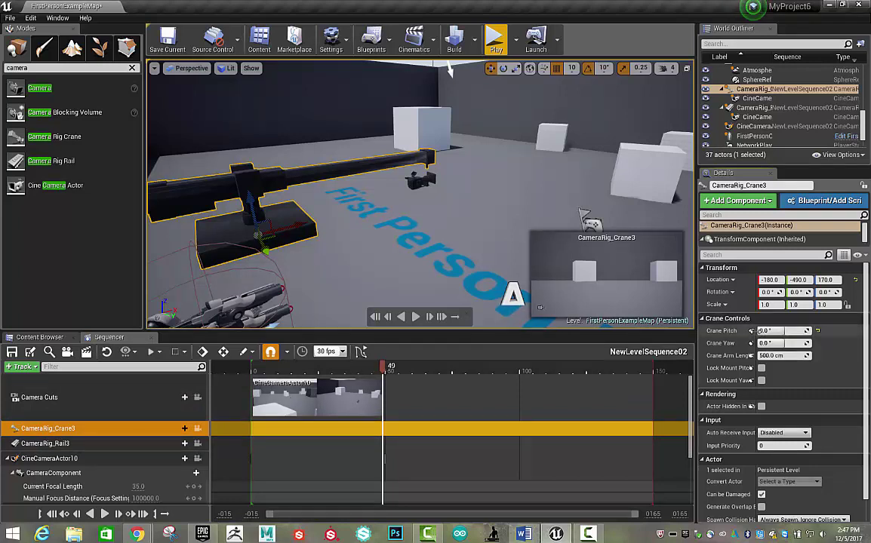
Key the crane rig's Crane Pitch, Crane Yaw and Crane Arm Length at frame 49
click(751, 330)
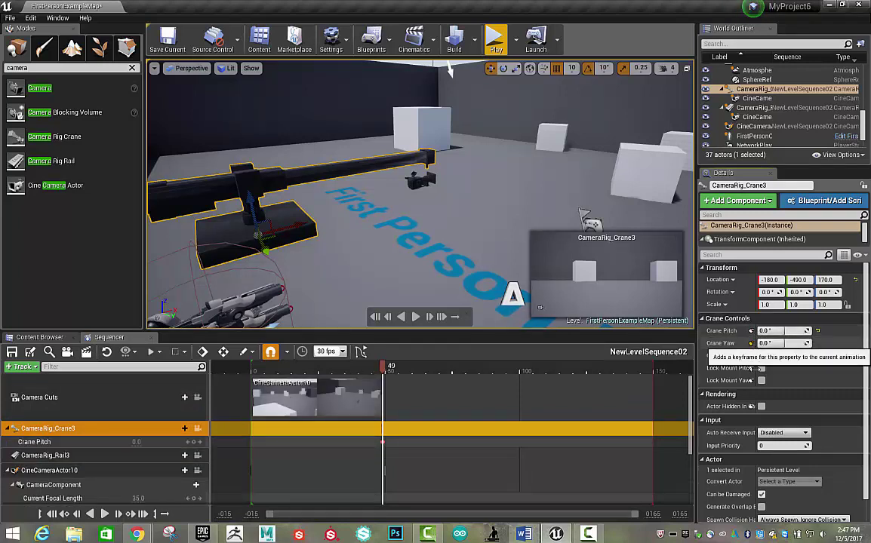
click(751, 343)
click(751, 355)
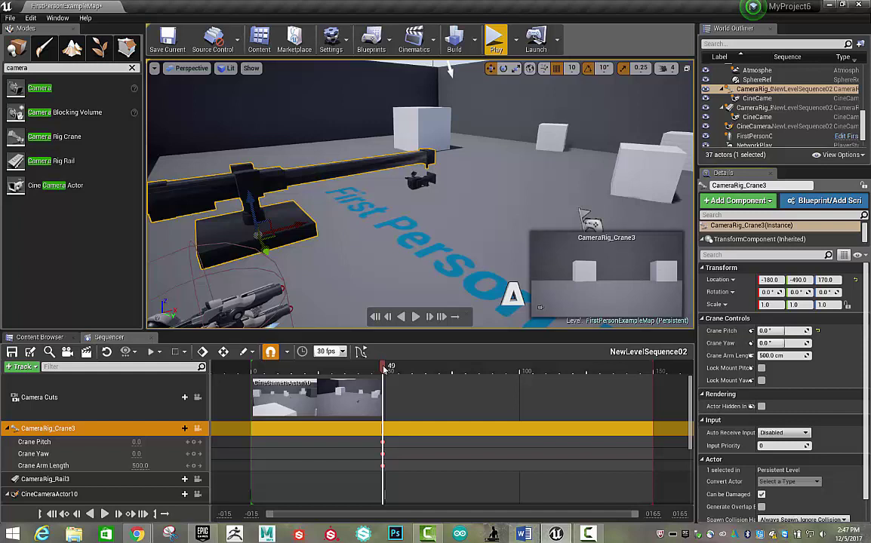
At frame 99, look through the crane's camera, set Crane Arm Length to about 242.3 cm, and key arm length, yaw and pitch
drag(427, 373, 517, 369)
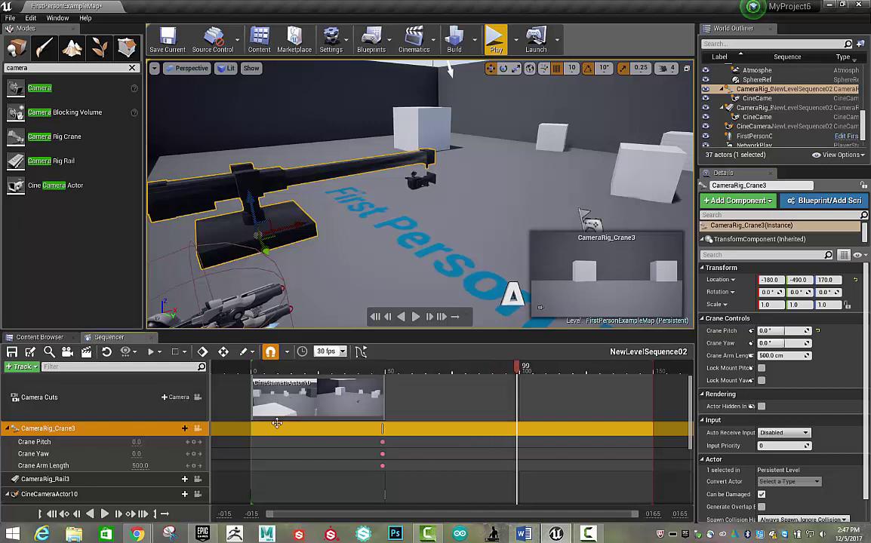
click(198, 429)
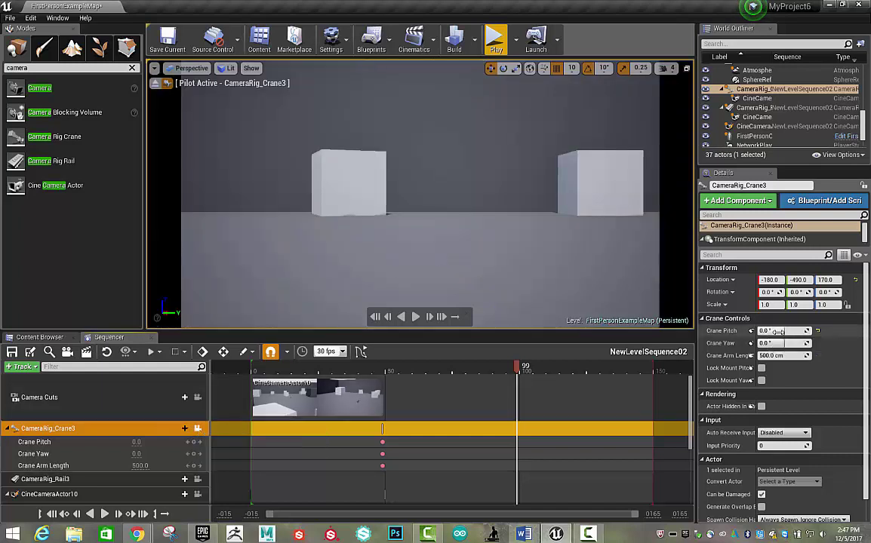
drag(785, 330, 757, 356)
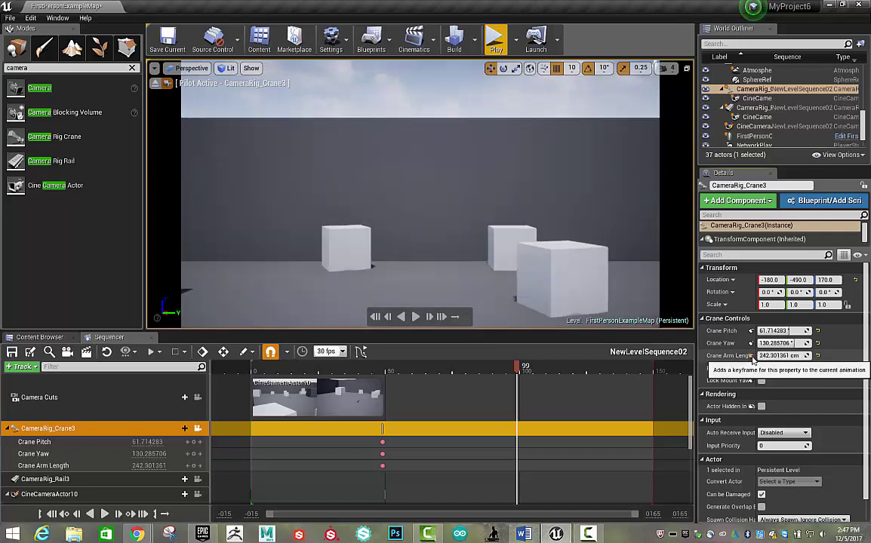
click(752, 356)
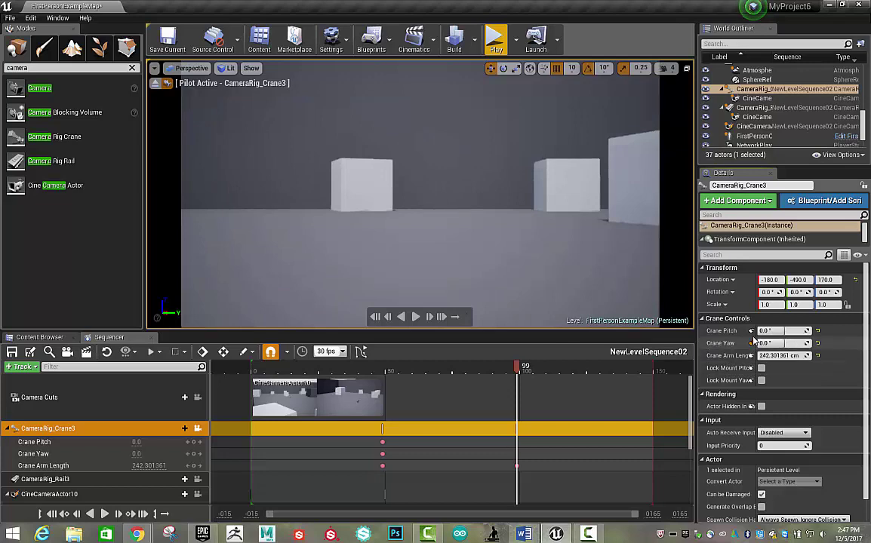
click(752, 343)
click(751, 330)
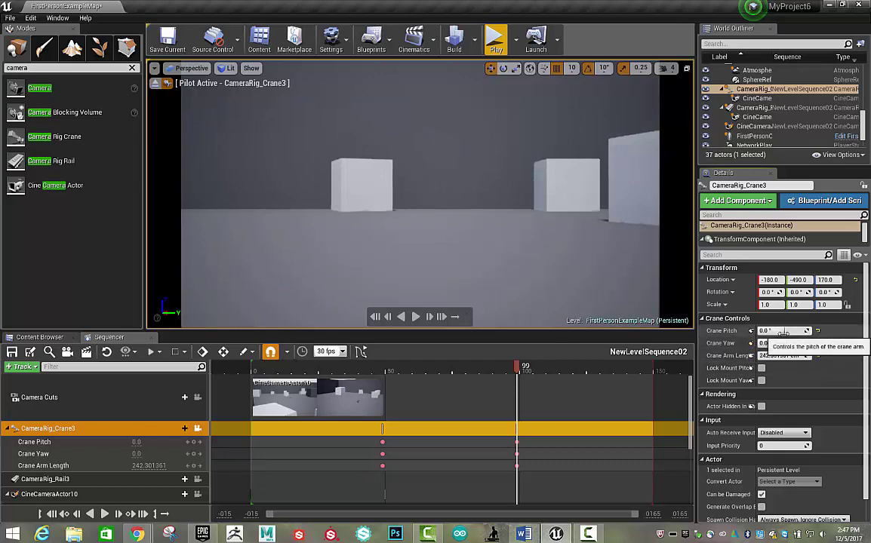
At frame 99, set the crane rig's Crane Pitch to about 135.2° and its Crane Arm Length to about 671.7 cm
drag(783, 332, 816, 332)
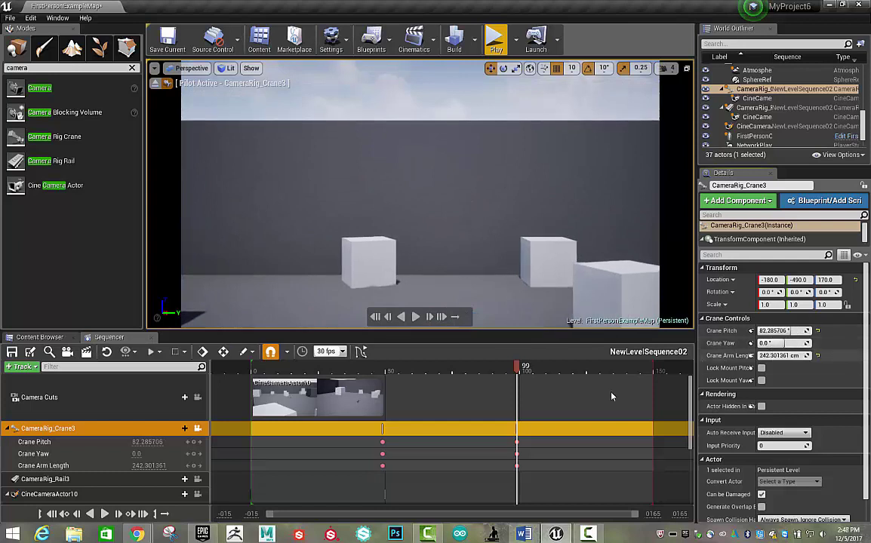
shift+click(80, 466)
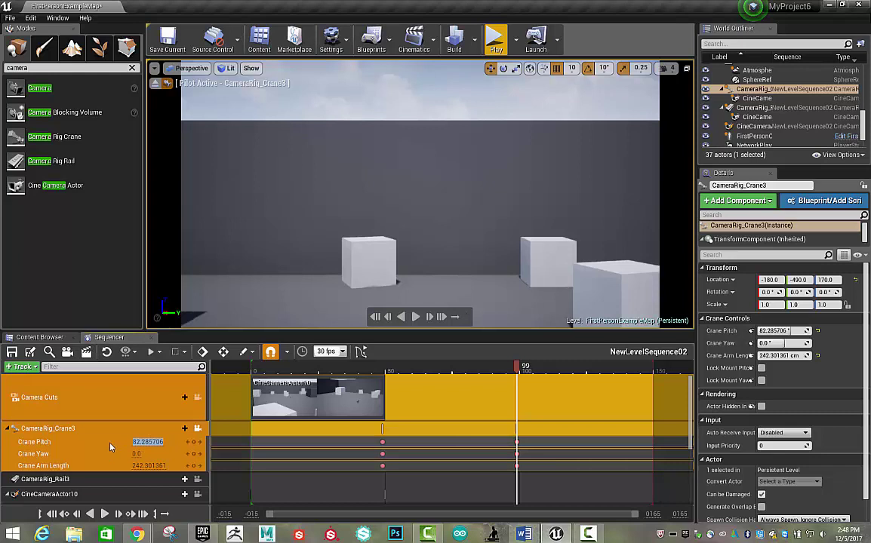
drag(146, 442, 193, 443)
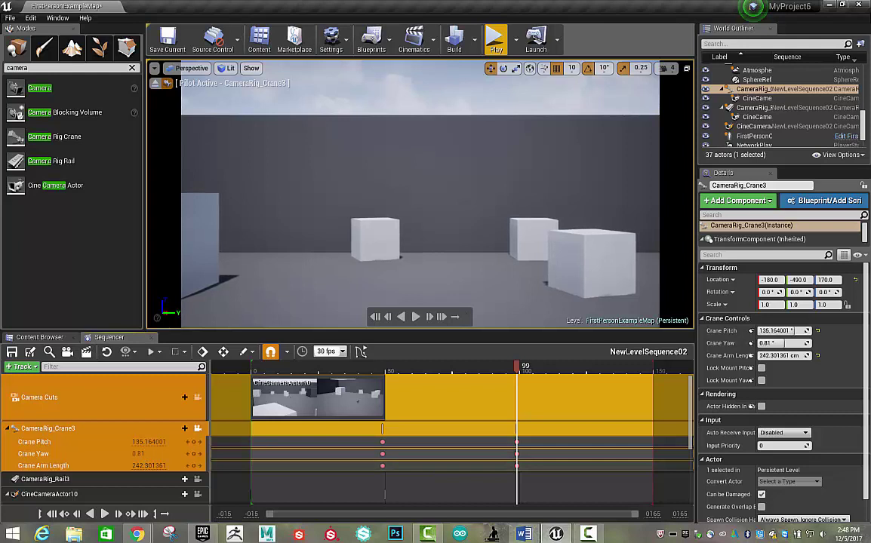
key(ctrl+z)
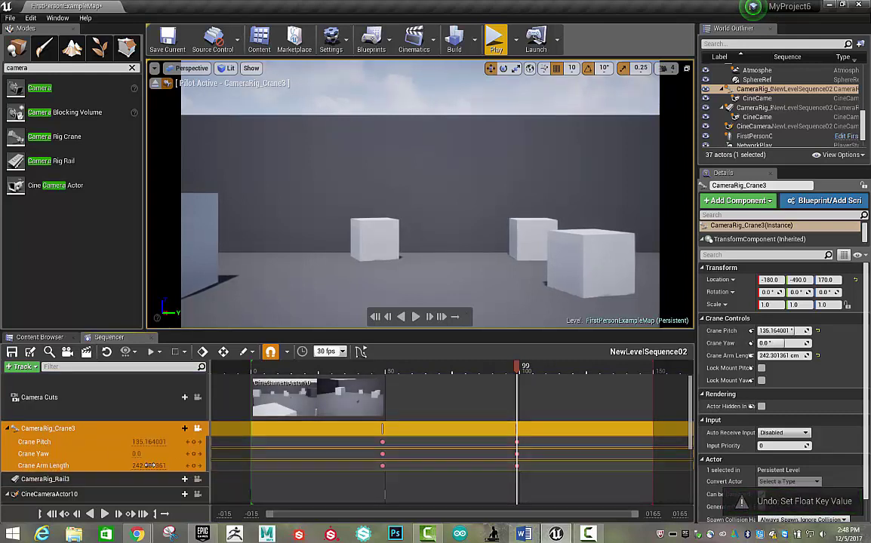
drag(148, 466, 193, 466)
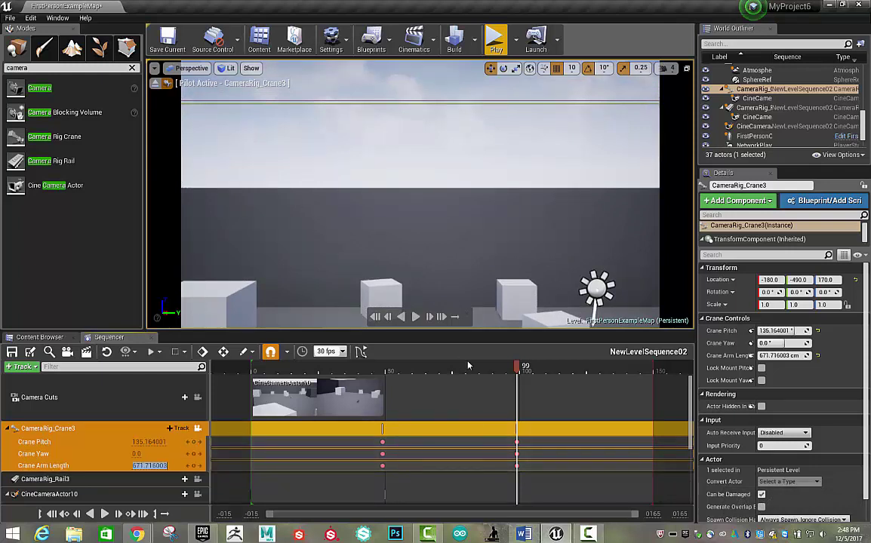
Scrub back through the crane move and add a camera cut to CineCameraActor13 at frame 50
drag(516, 368, 451, 378)
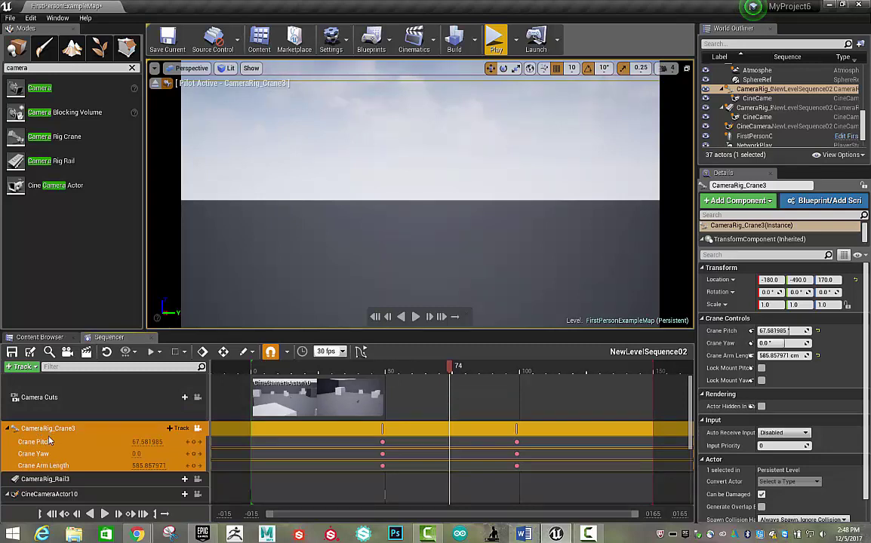
click(391, 368)
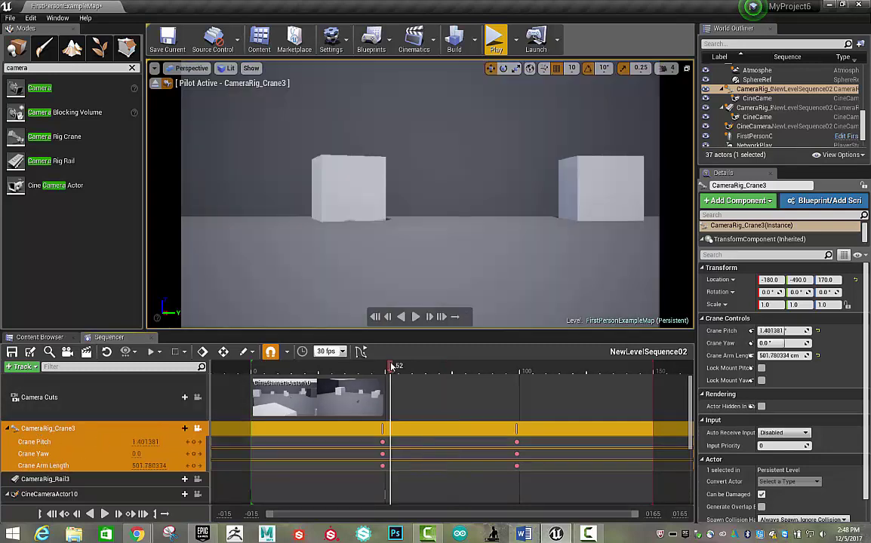
drag(389, 368, 386, 368)
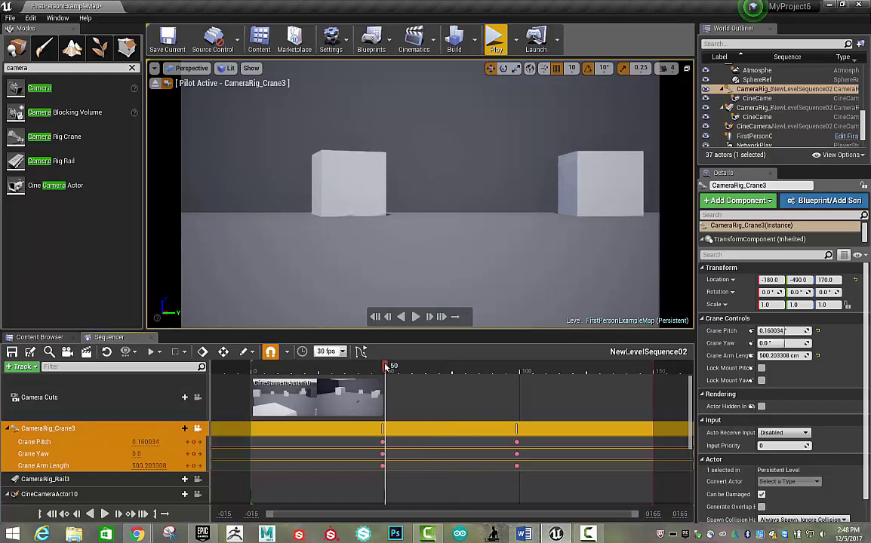
click(178, 399)
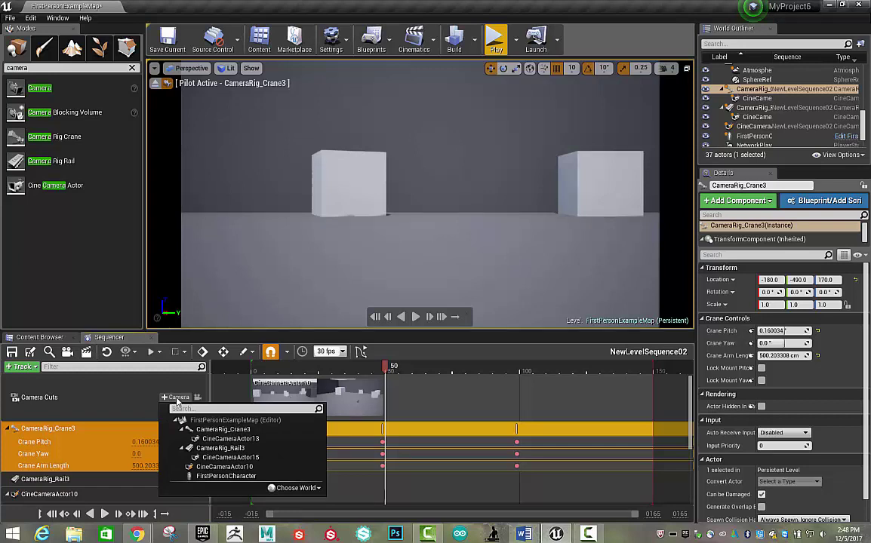
click(234, 441)
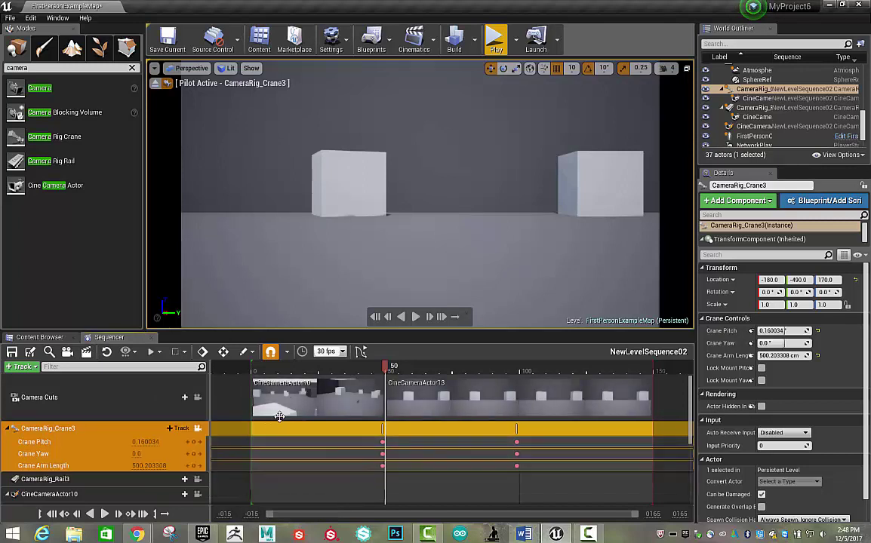
Preview the crane shot through the camera cuts and trim the CineCameraActor13 cut to end at frame 100
click(197, 398)
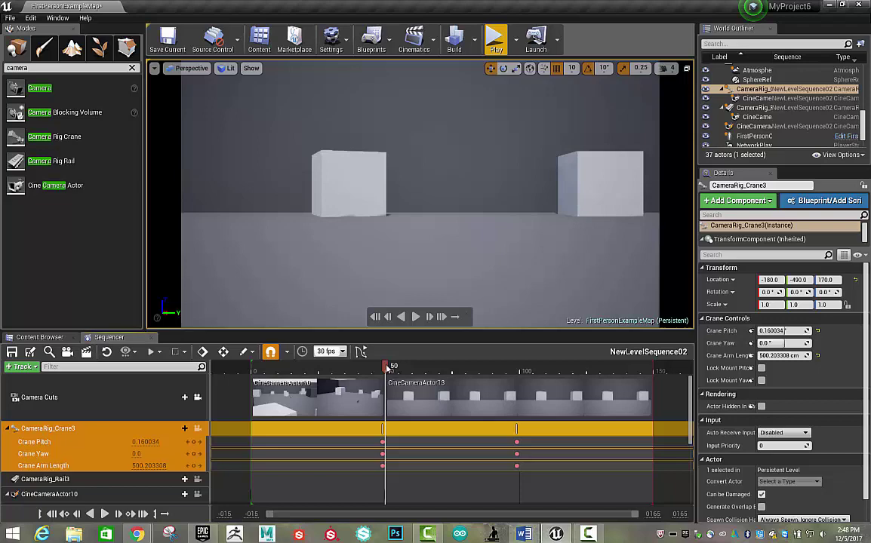
mouse_move(357, 370)
mouse_down()
mouse_move(273, 370)
mouse_move(524, 370)
mouse_move(370, 370)
mouse_up()
drag(313, 375, 523, 372)
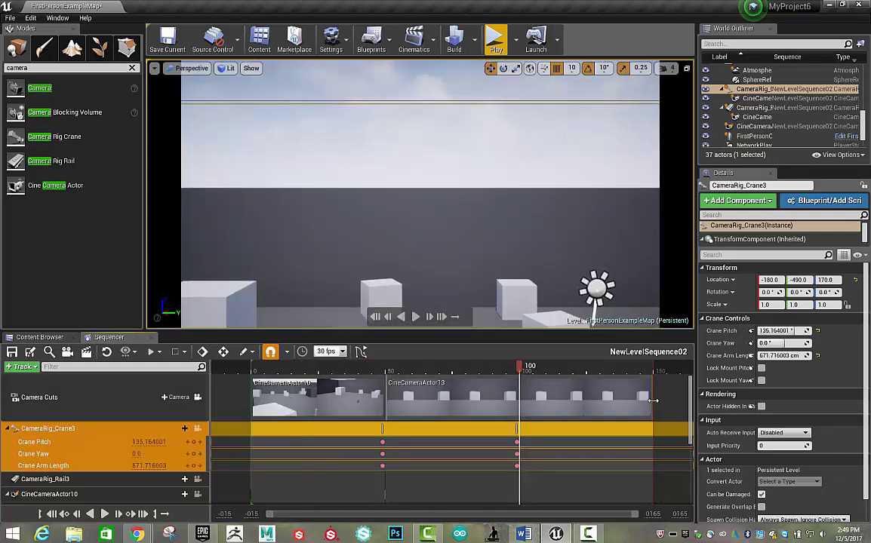
drag(653, 401, 519, 394)
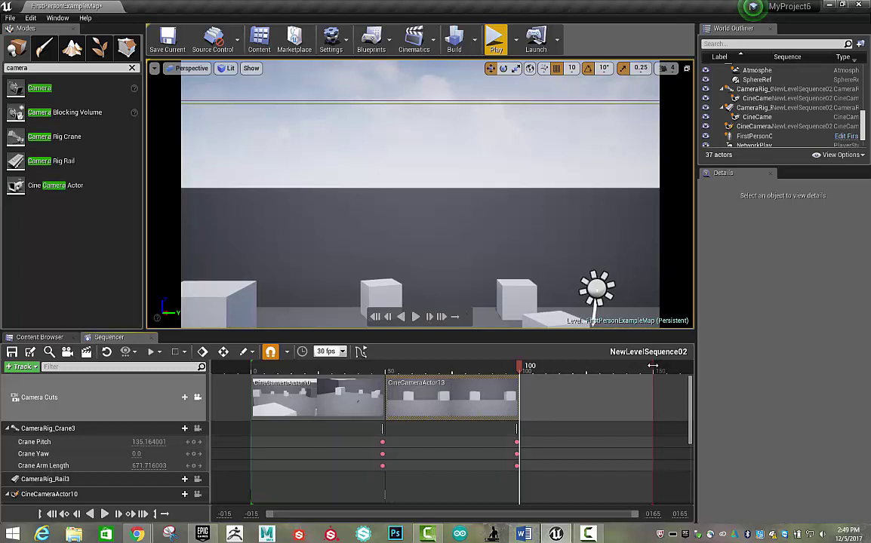
Extend the timeline's view range to frame 214 and the sequence's playback end to frame 200
drag(652, 515, 681, 515)
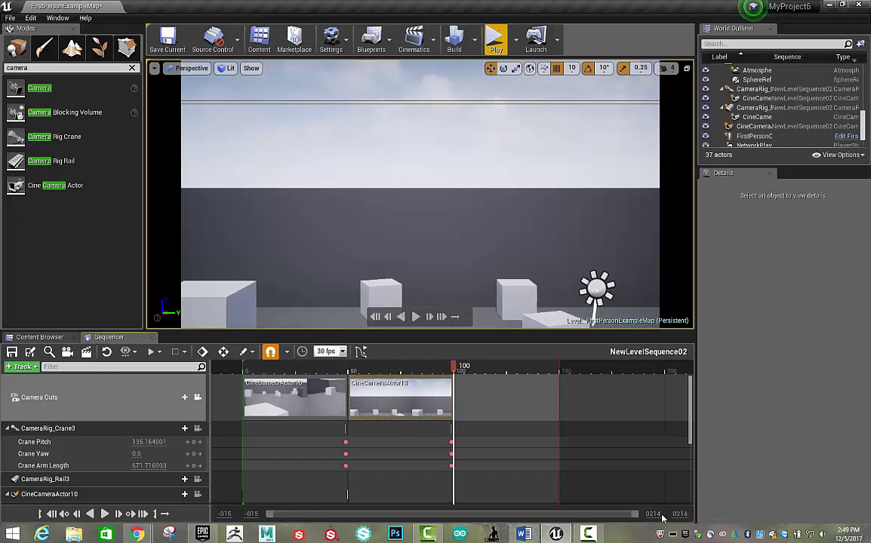
drag(557, 365, 663, 365)
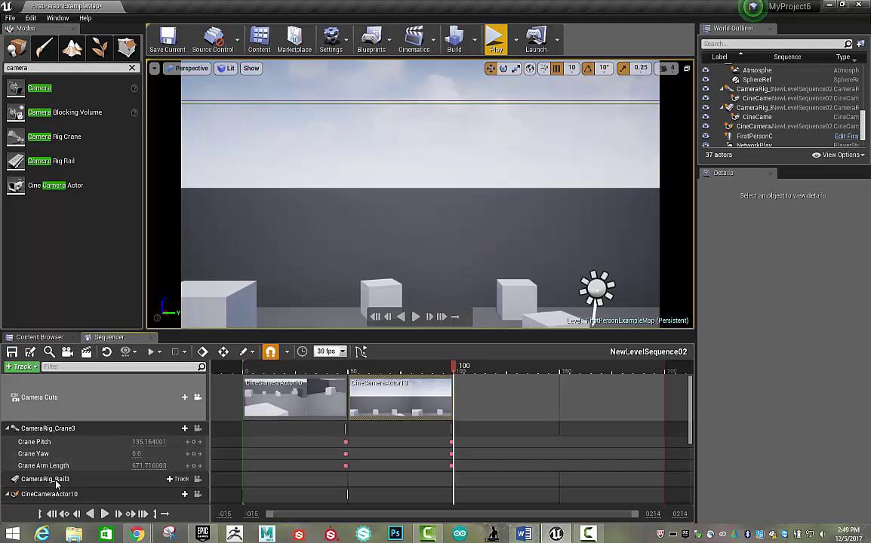
Look through the rail rig's view, select CameraRig_Rail3, and key its Current Position on Rail at frame 100
click(198, 480)
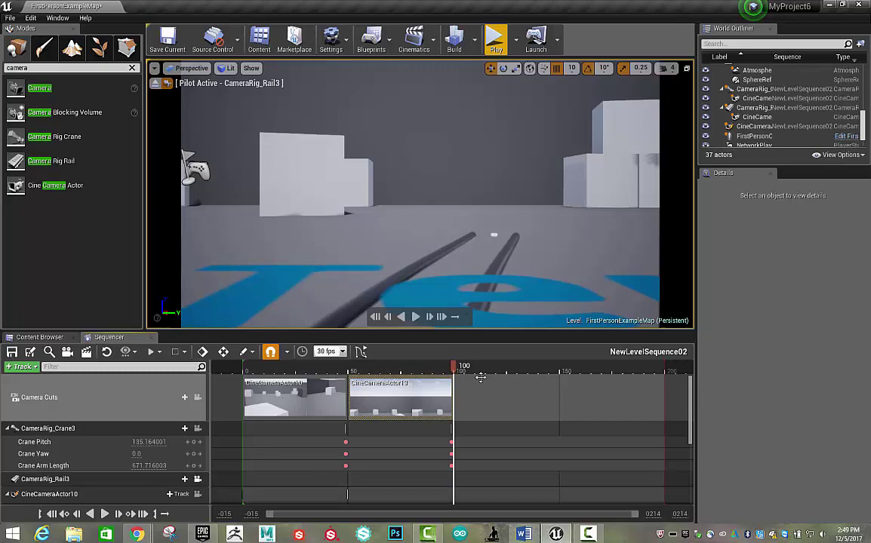
click(511, 255)
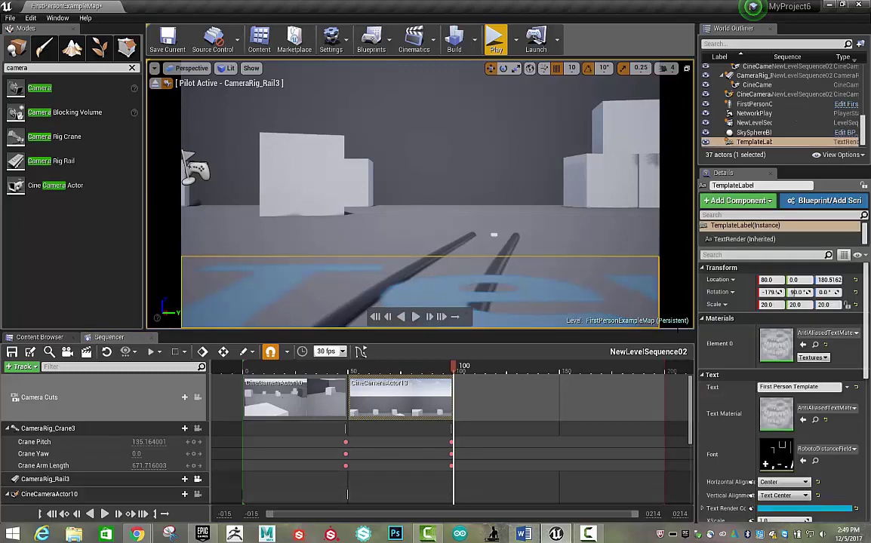
click(508, 255)
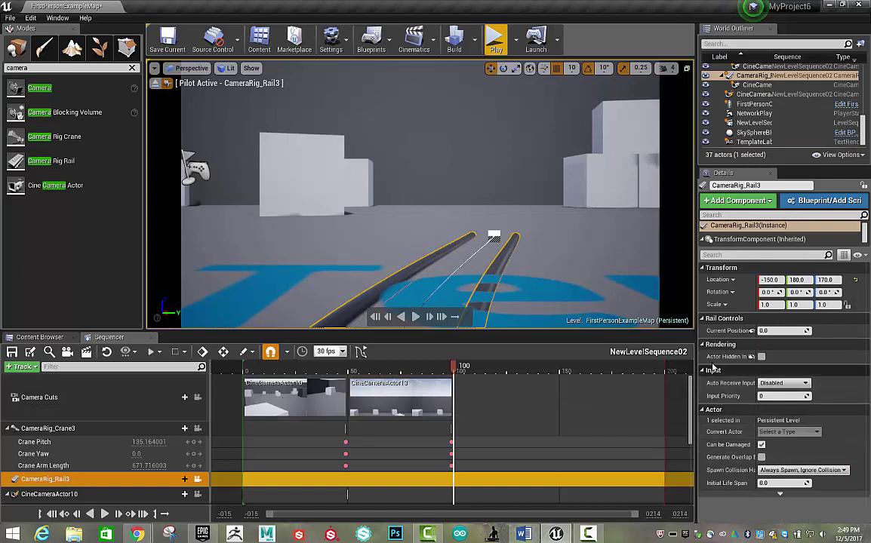
click(751, 330)
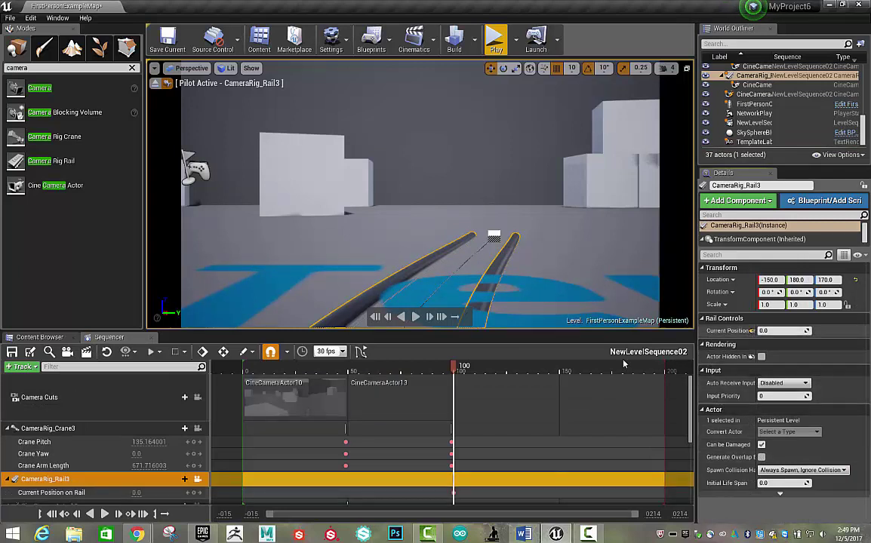
At frame 200, set CameraRig_Rail3's Current Position on Rail to 1.0 and key it
drag(483, 370, 661, 368)
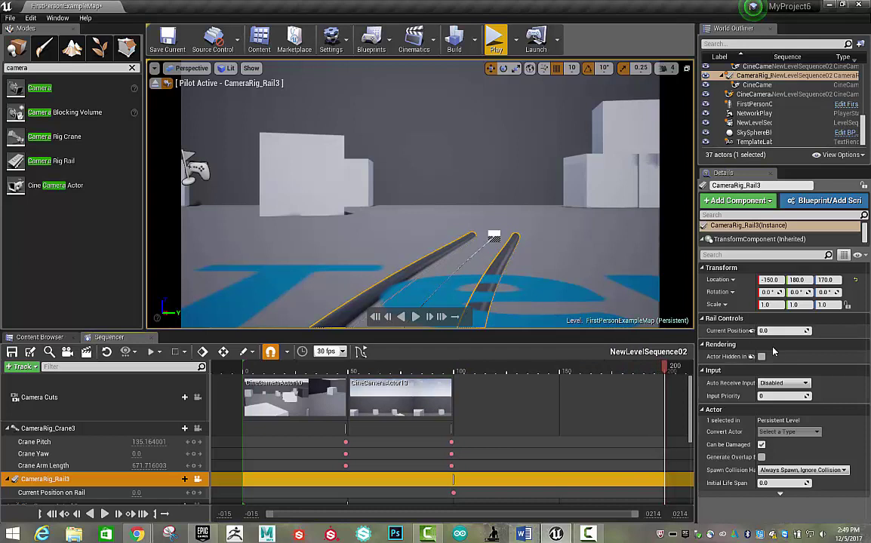
drag(766, 332, 806, 331)
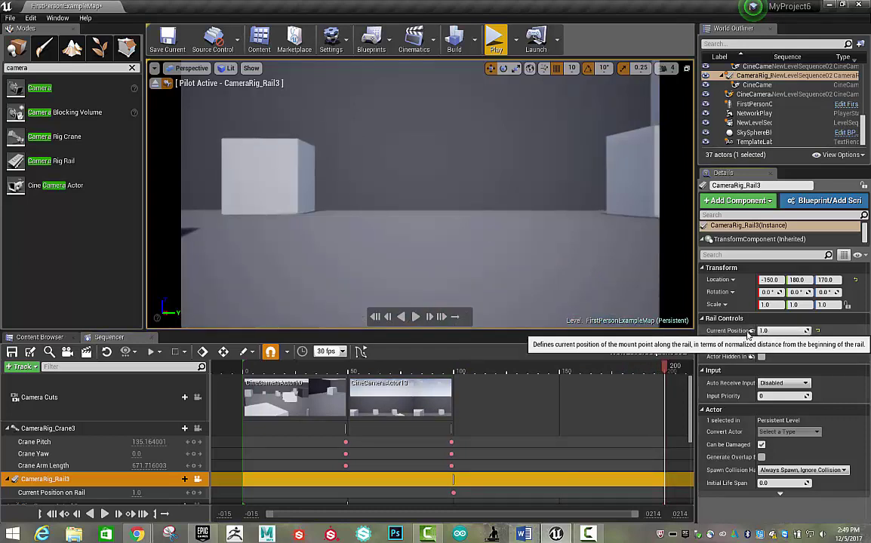
click(750, 331)
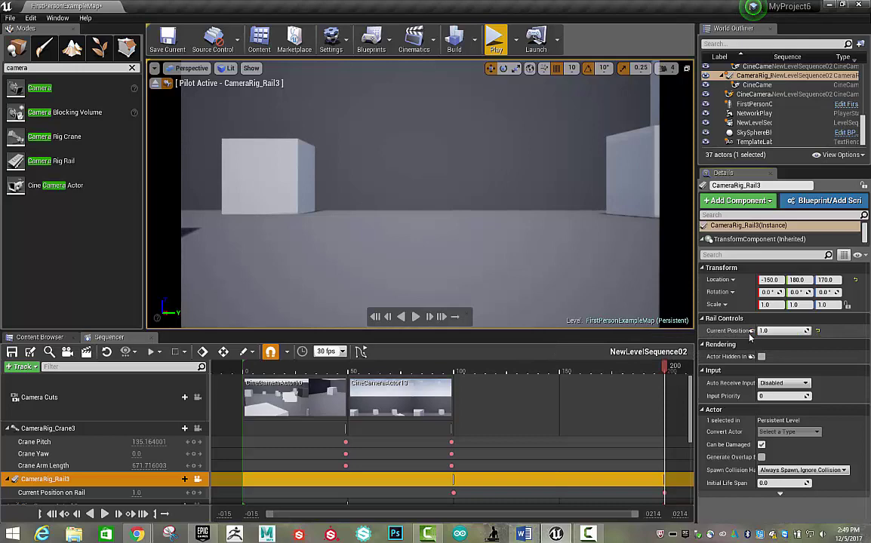
Add a camera cut to the rail rig's CineCameraActor15 at frame 99
drag(664, 367, 453, 387)
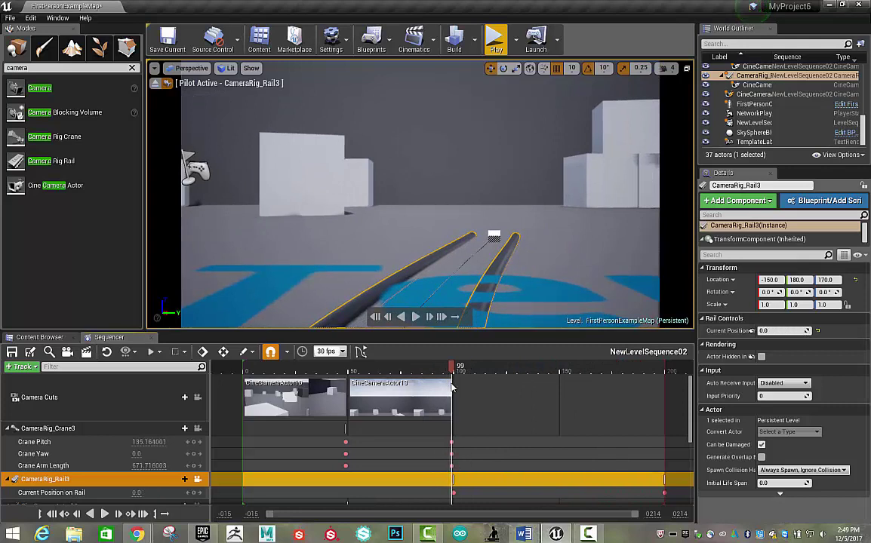
click(175, 397)
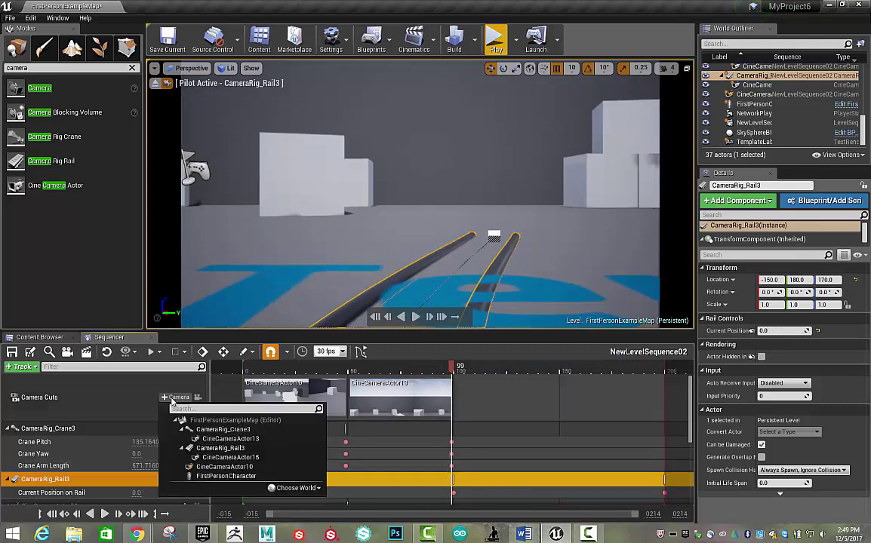
click(228, 457)
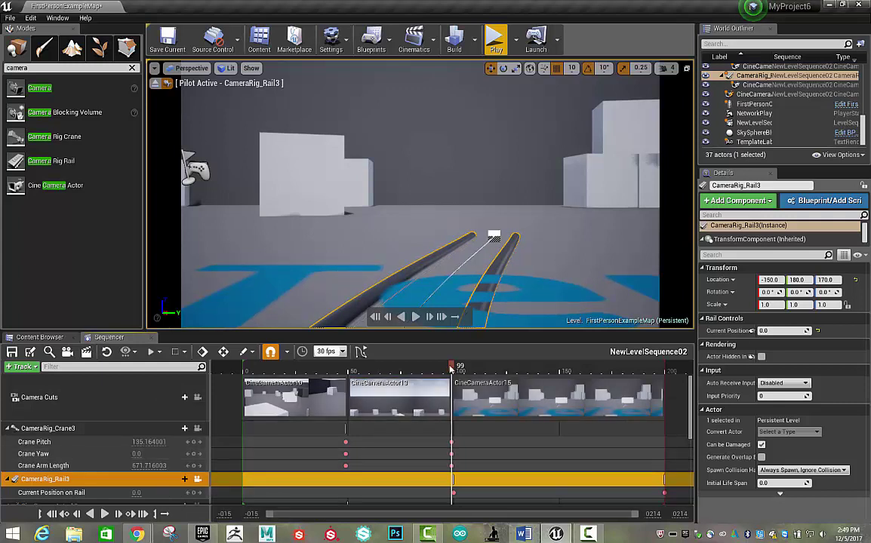
View the sequence through the camera cuts and play back part of the rail camera's shot
click(198, 398)
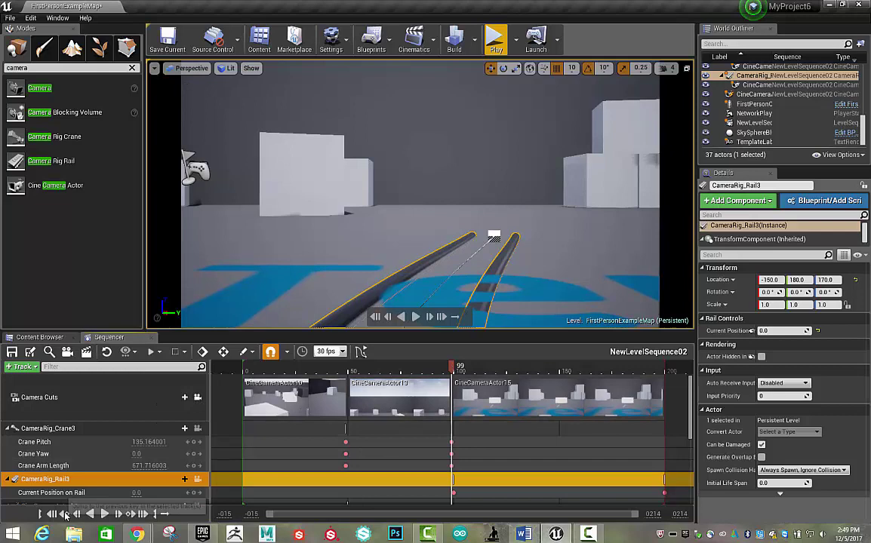
click(104, 514)
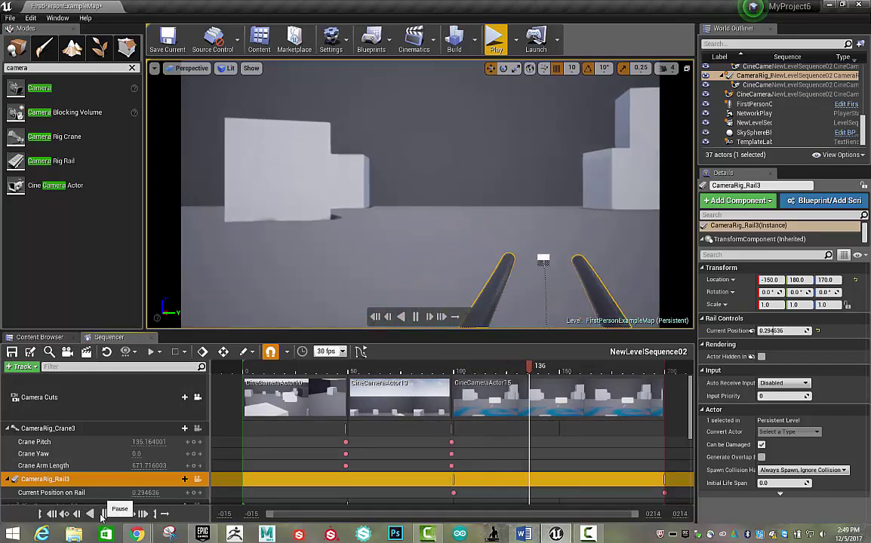
click(103, 514)
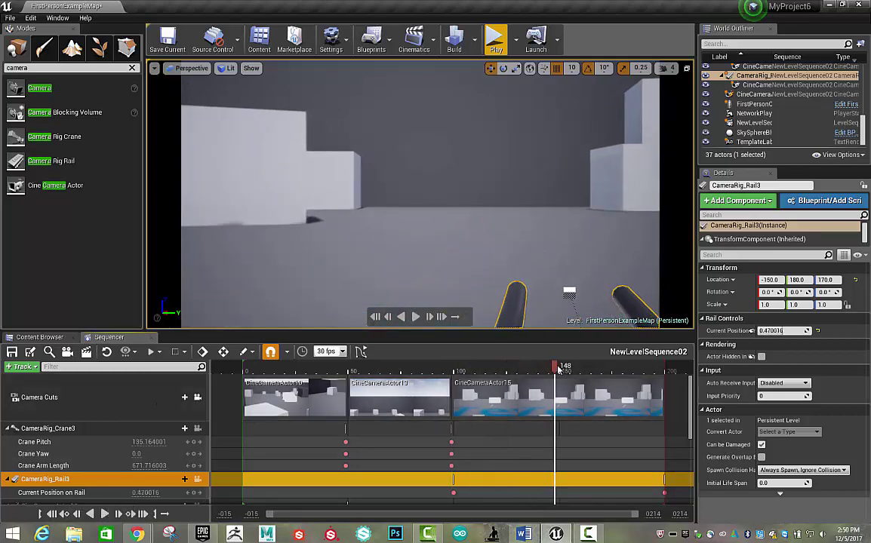
Add a Fade track to the sequence and key Fade at 0.0 at frame 185
drag(487, 371, 632, 369)
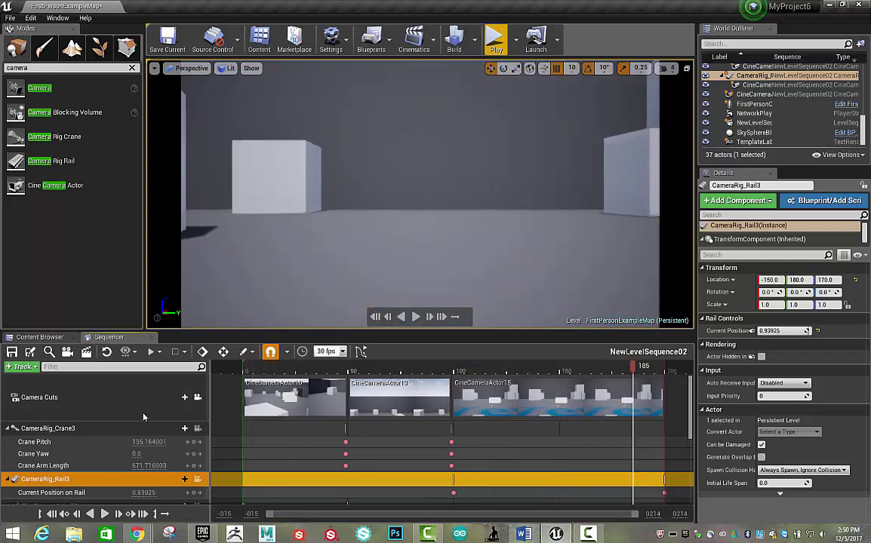
click(22, 367)
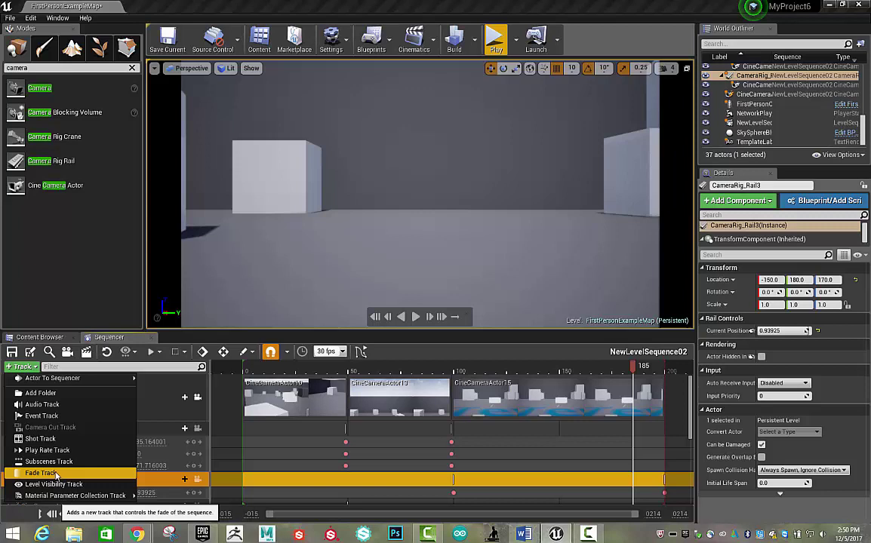
click(42, 473)
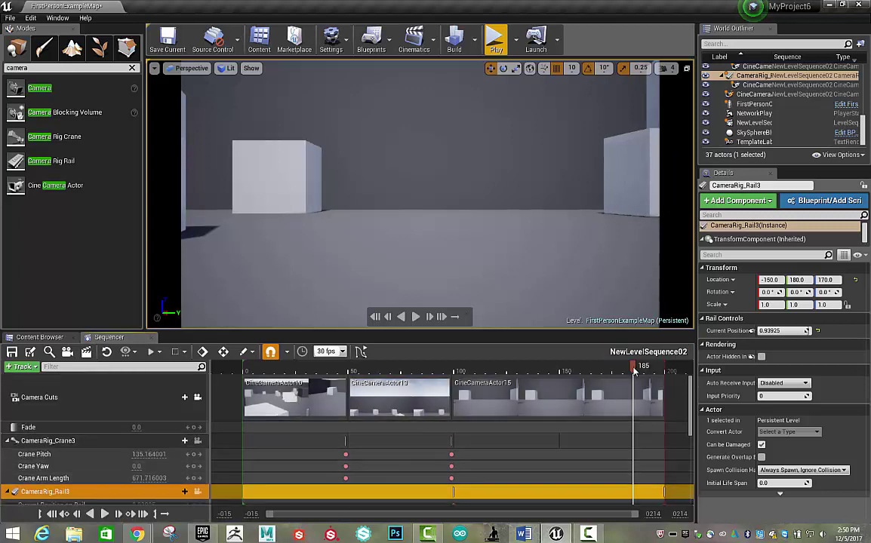
click(194, 428)
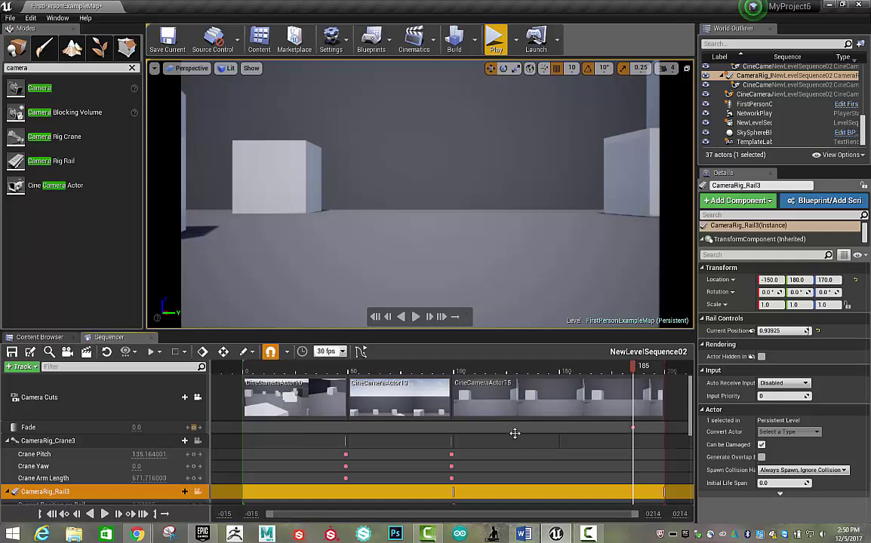
Set Fade to 1.0 at frame 199 so the sequence ends in a fade to black
click(663, 370)
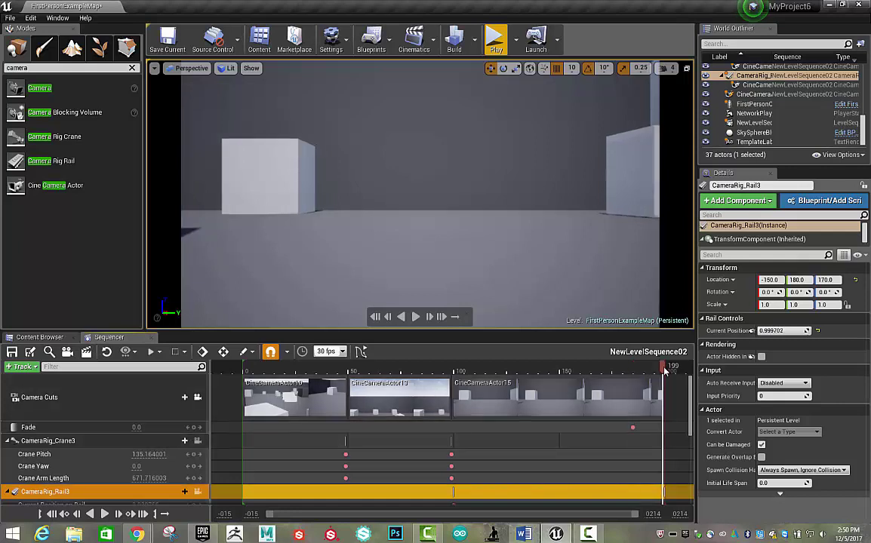
click(138, 427)
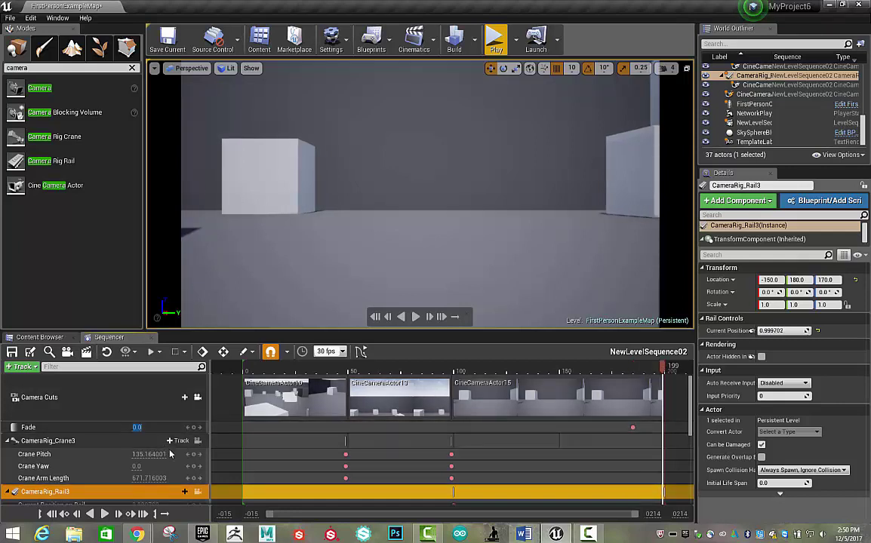
text(1)
key(Return)
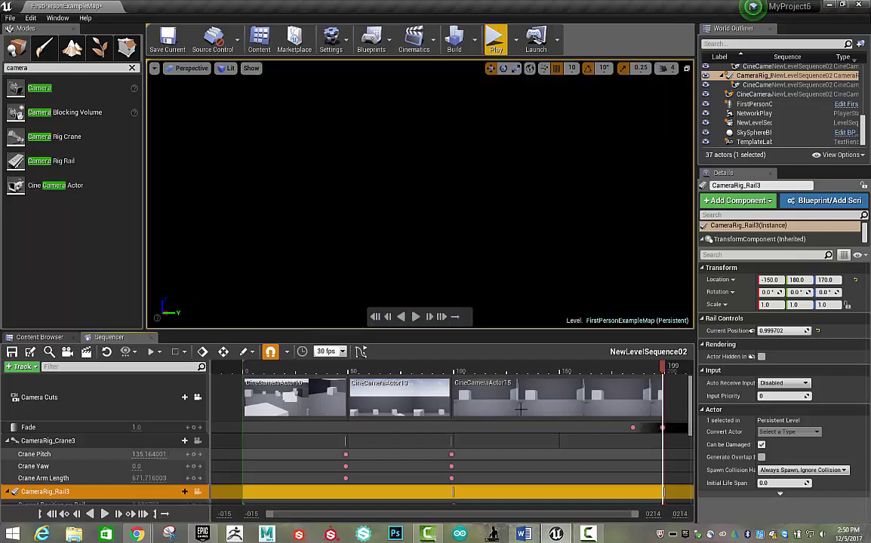
Scrub the sequence back to frame 5 and review the Render Movie Settings without capturing a movie
drag(642, 371, 254, 366)
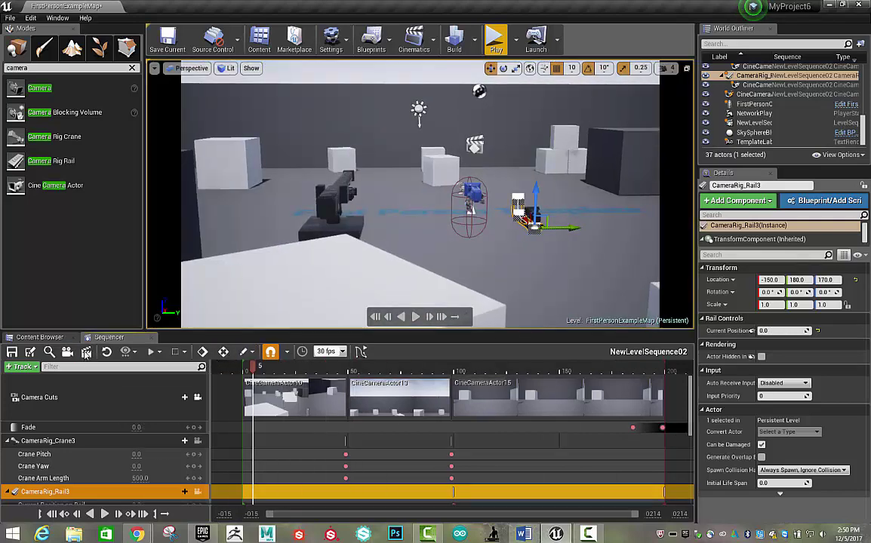
click(87, 354)
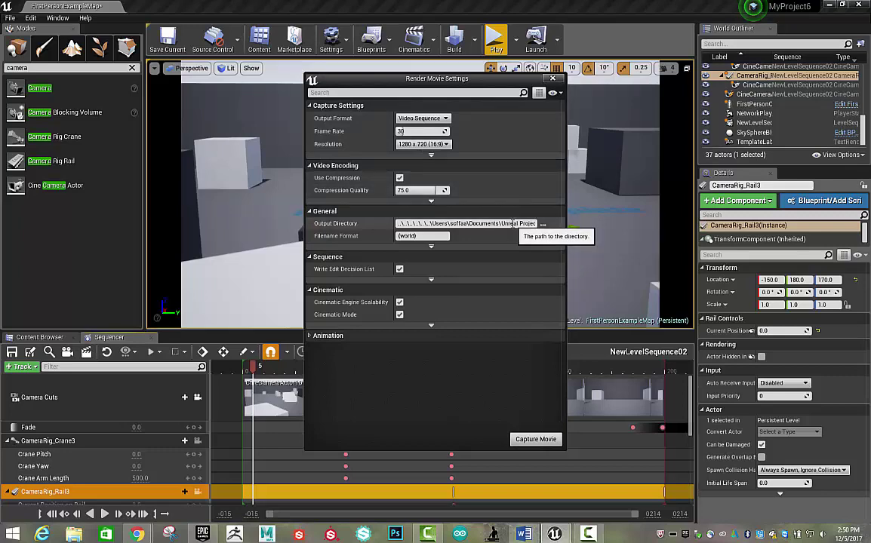
click(552, 79)
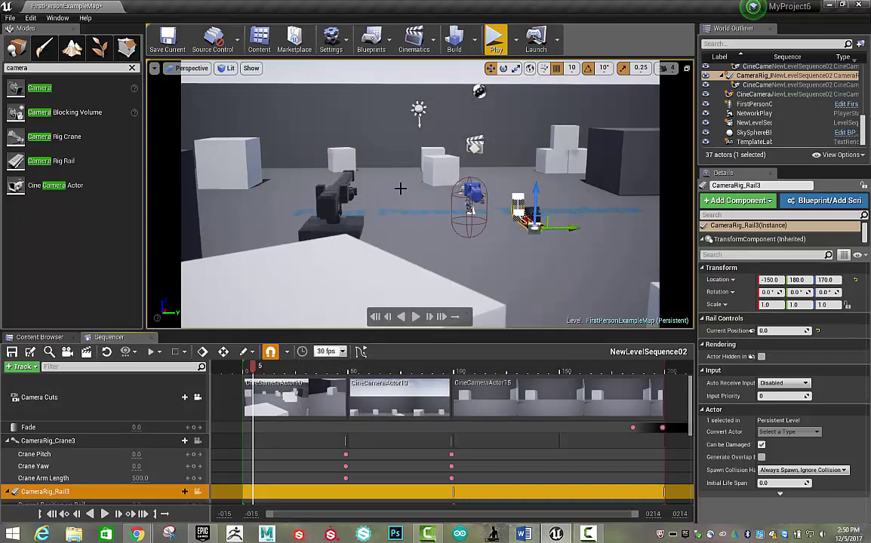
Open the Level Blueprint and add a keyboard event node for the T key to its event graph
click(372, 41)
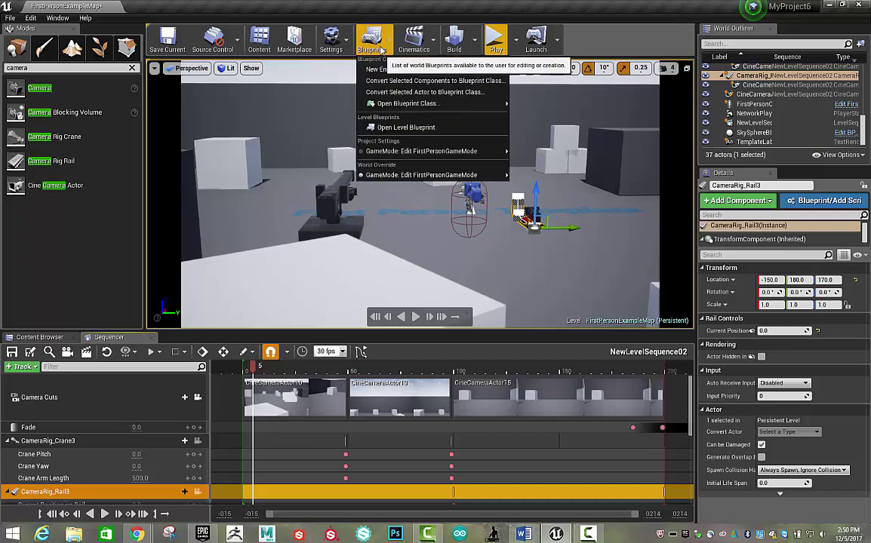
click(406, 128)
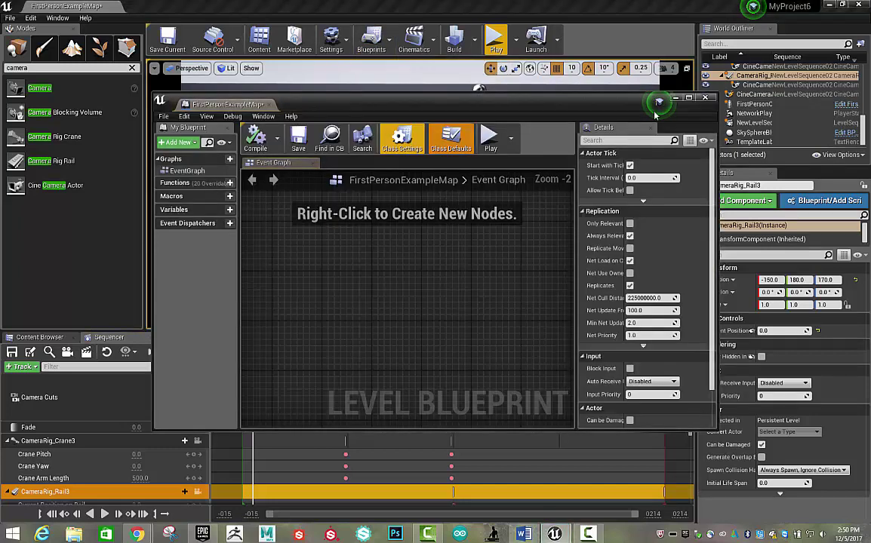
right_click(352, 273)
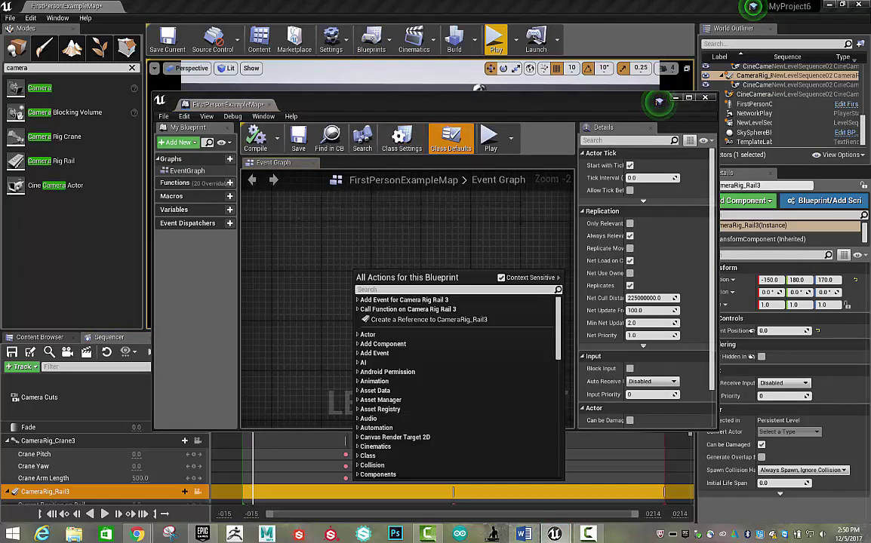
text(keyboard)
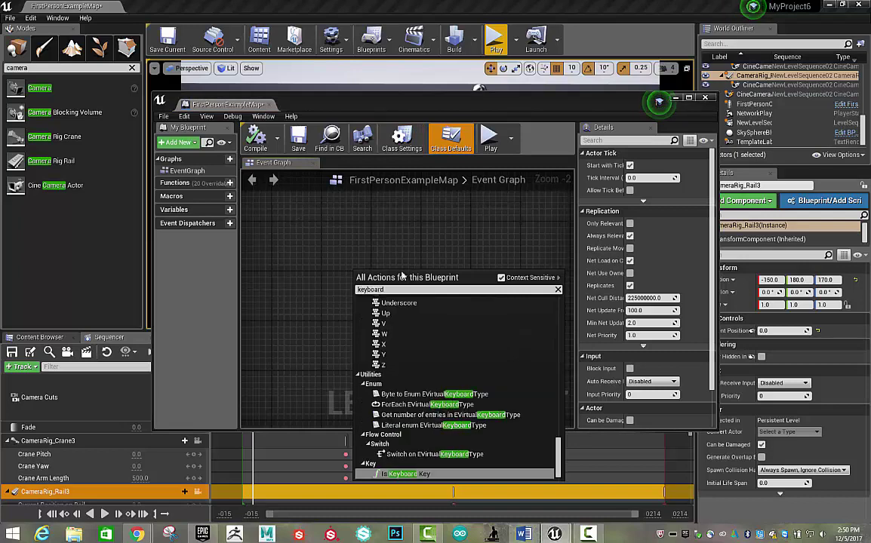
scroll(387, 344, up, 3)
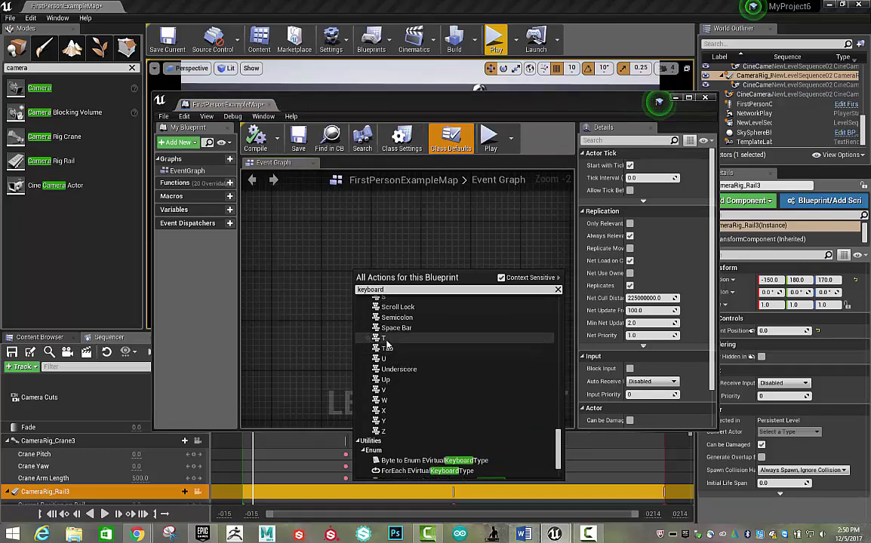
click(386, 339)
Add a Create Level Sequence Player node from the T event's Pressed output and set its Level Sequence to NewLevelSequence02
drag(380, 287, 448, 276)
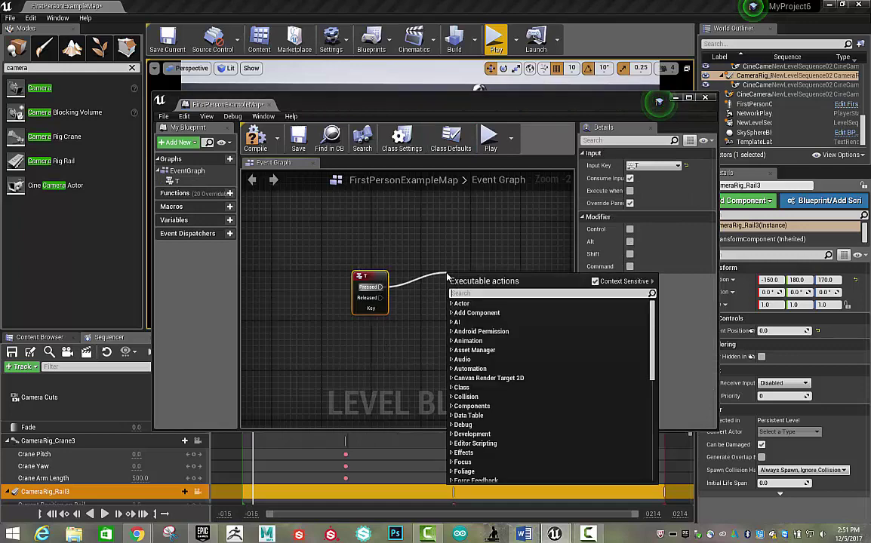
text(sequence)
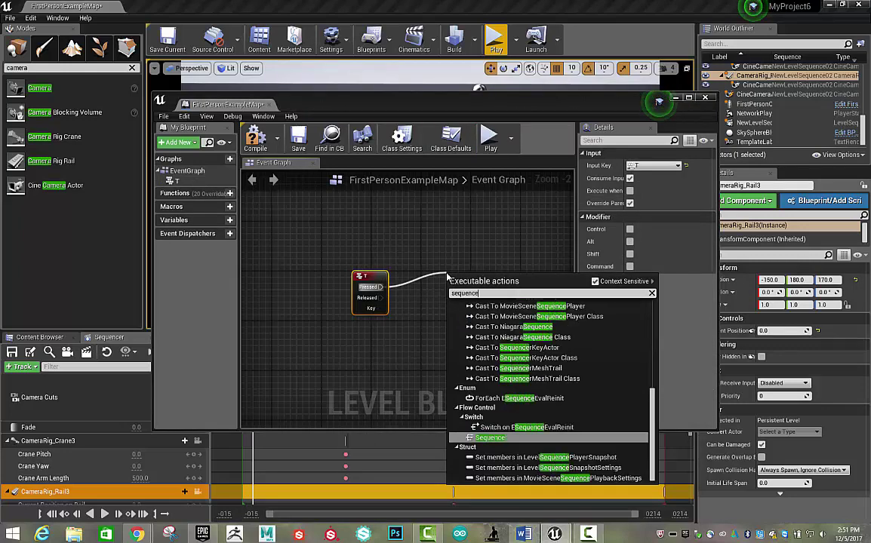
scroll(517, 337, up, 10)
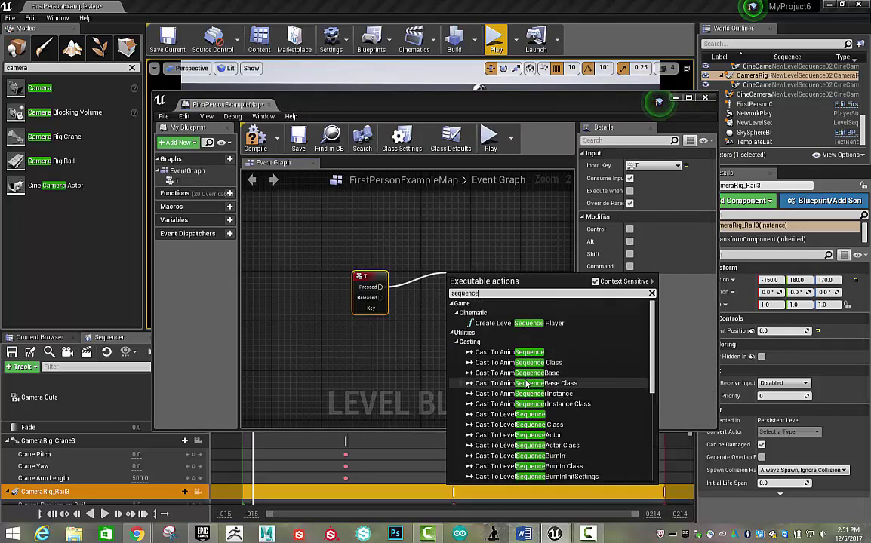
click(520, 323)
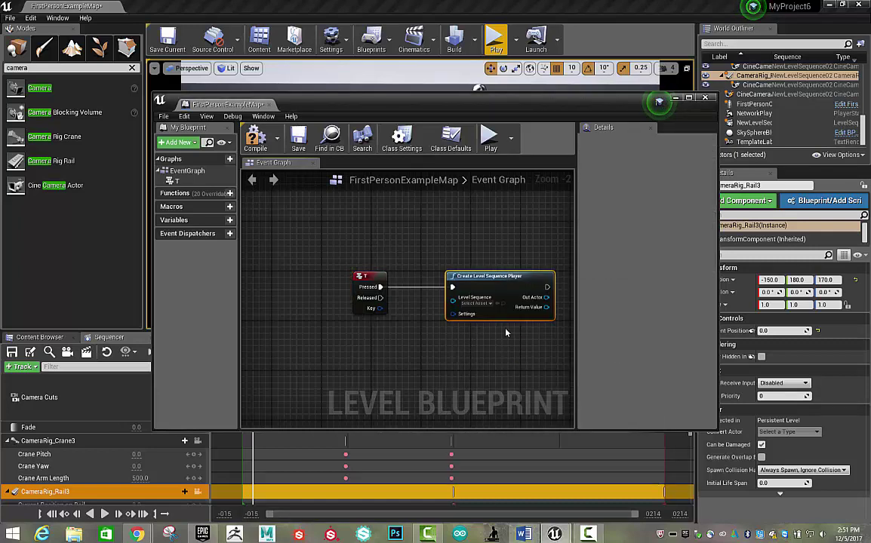
scroll(494, 340, up, 2)
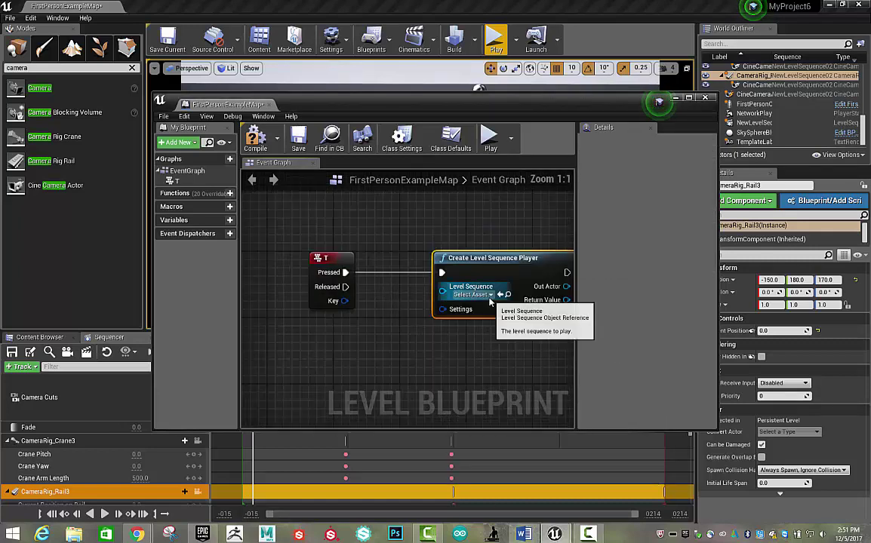
click(486, 296)
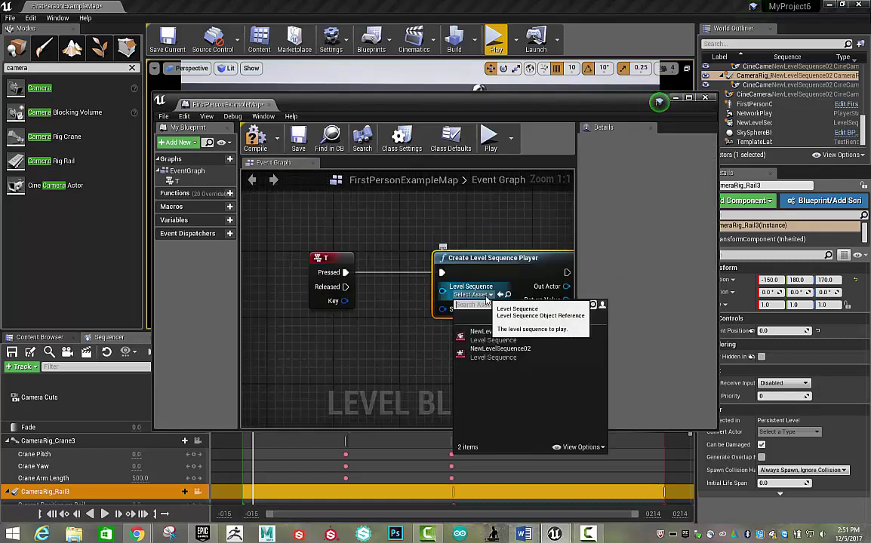
click(505, 353)
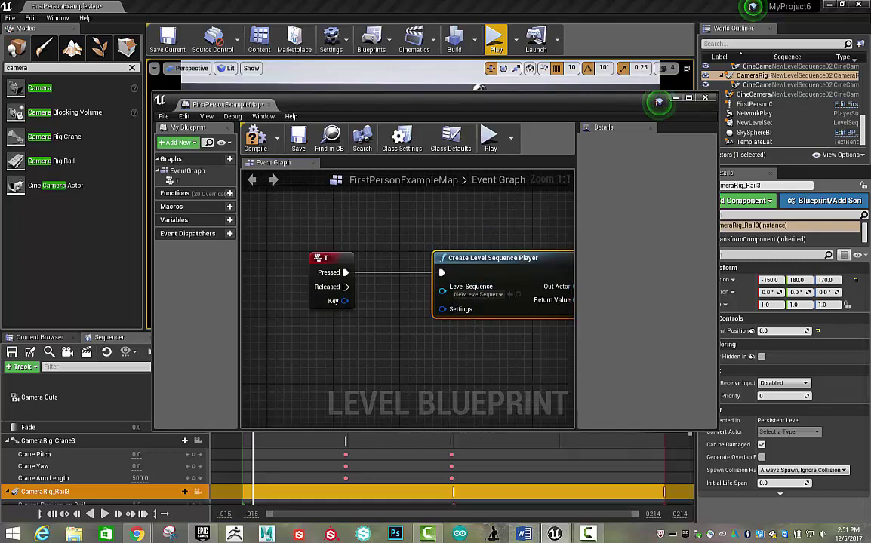
Add a Play (SequencePlayer) node from Out Actor and connect the Create Level Sequence Player's execution output to it
right_drag(568, 301, 377, 312)
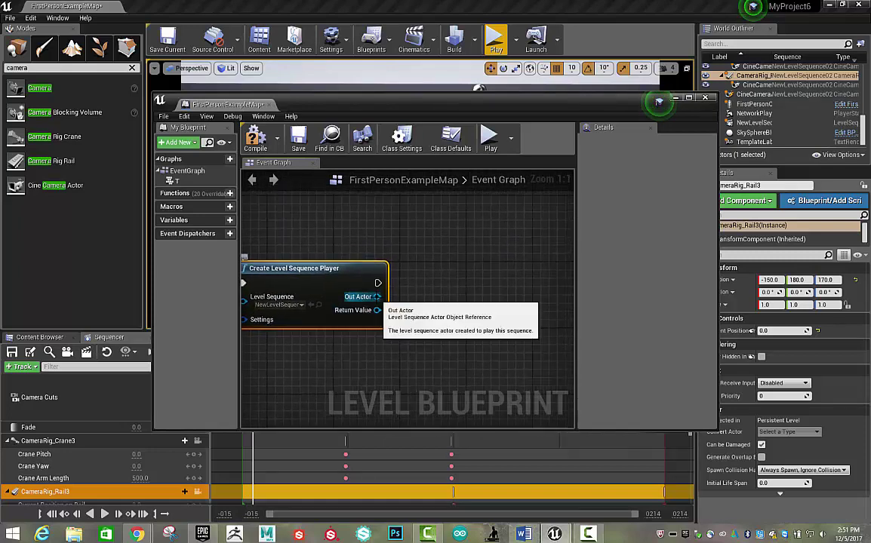
drag(377, 296, 451, 285)
text(play)
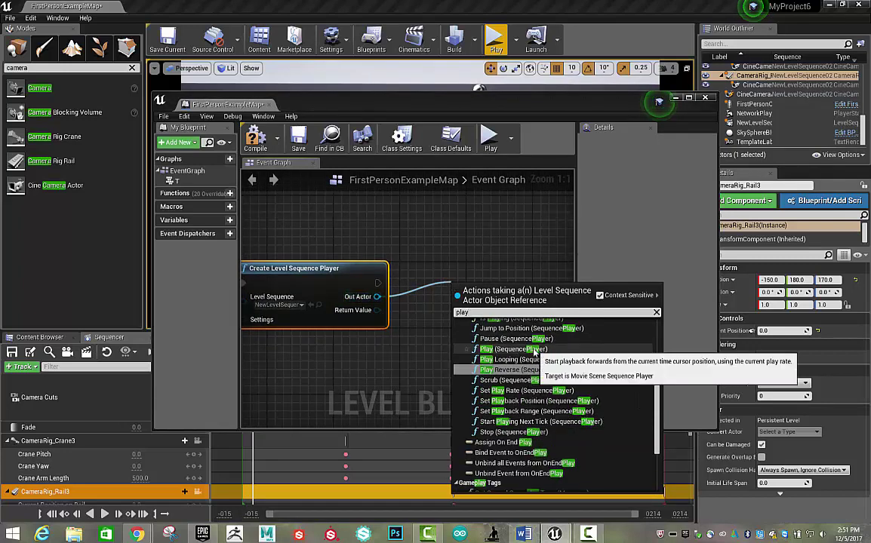
click(513, 349)
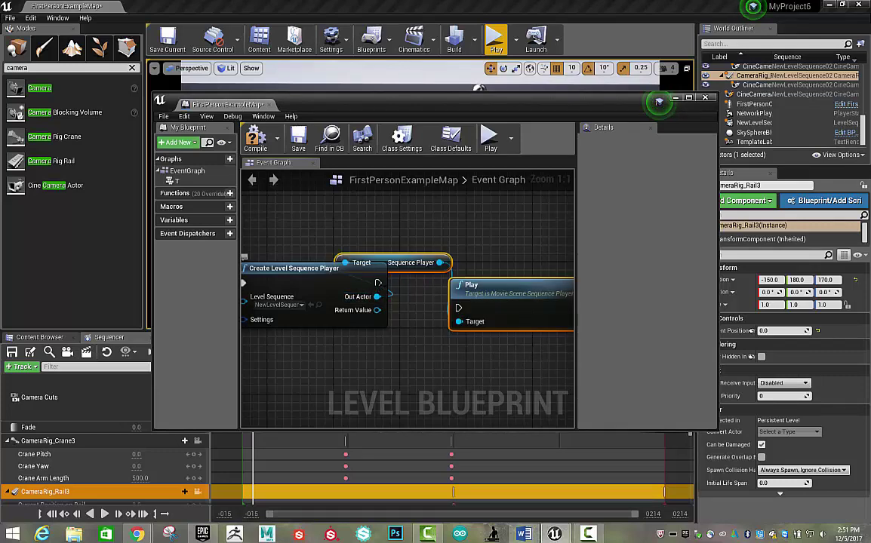
drag(378, 283, 459, 310)
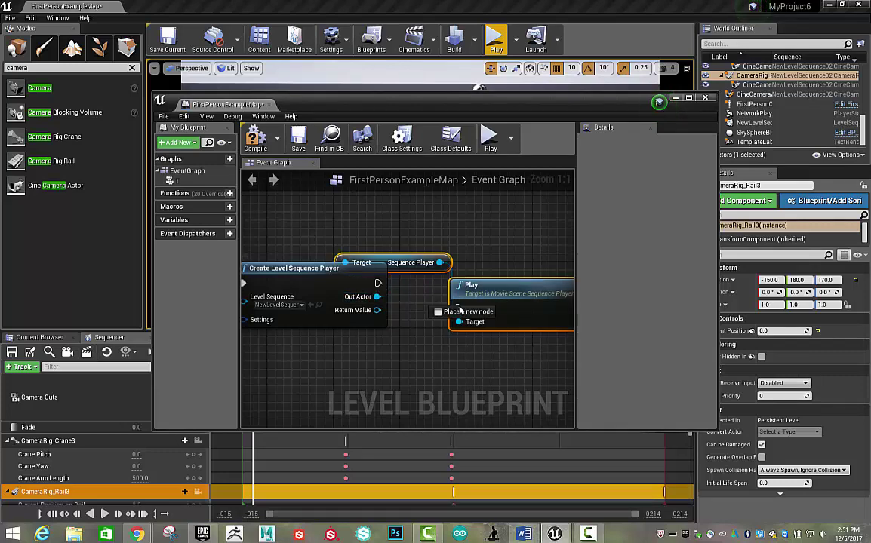
Compile and close the Level Blueprint, and play-test the level by walking the character forward
click(261, 135)
click(705, 97)
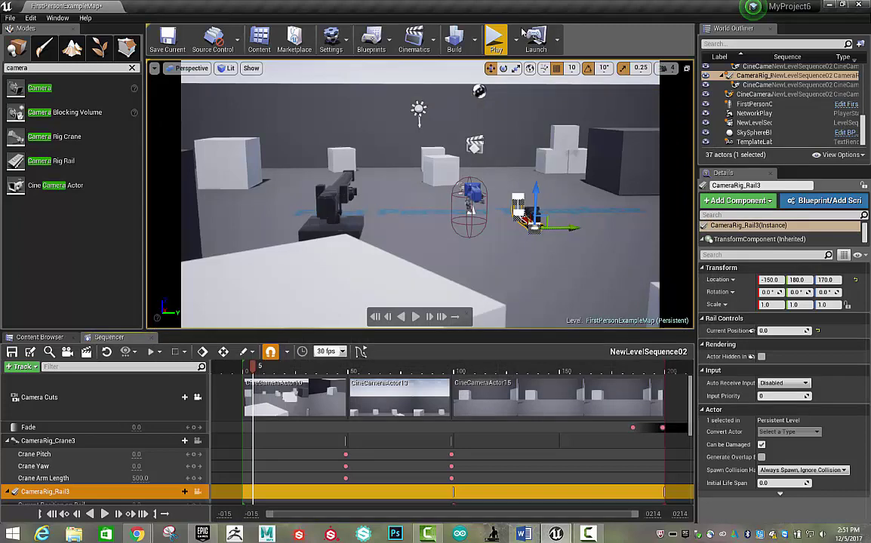
click(496, 36)
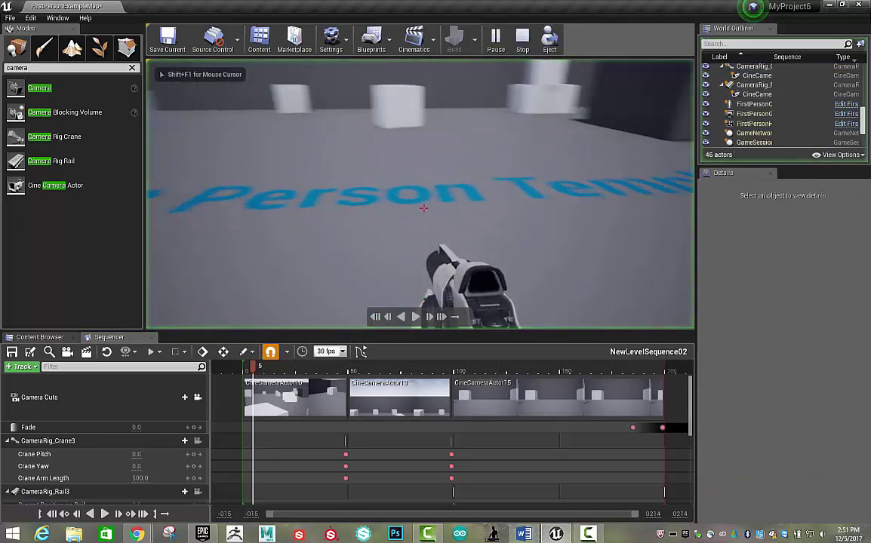
key(w)
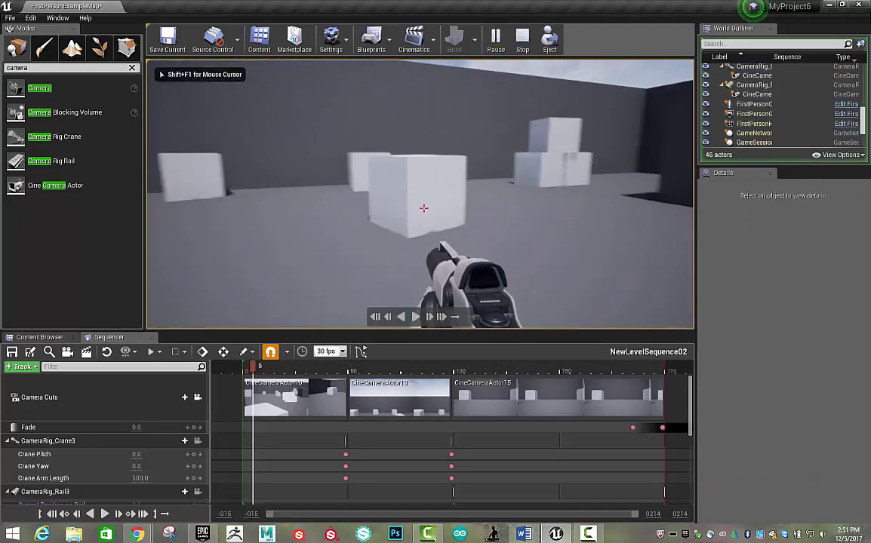